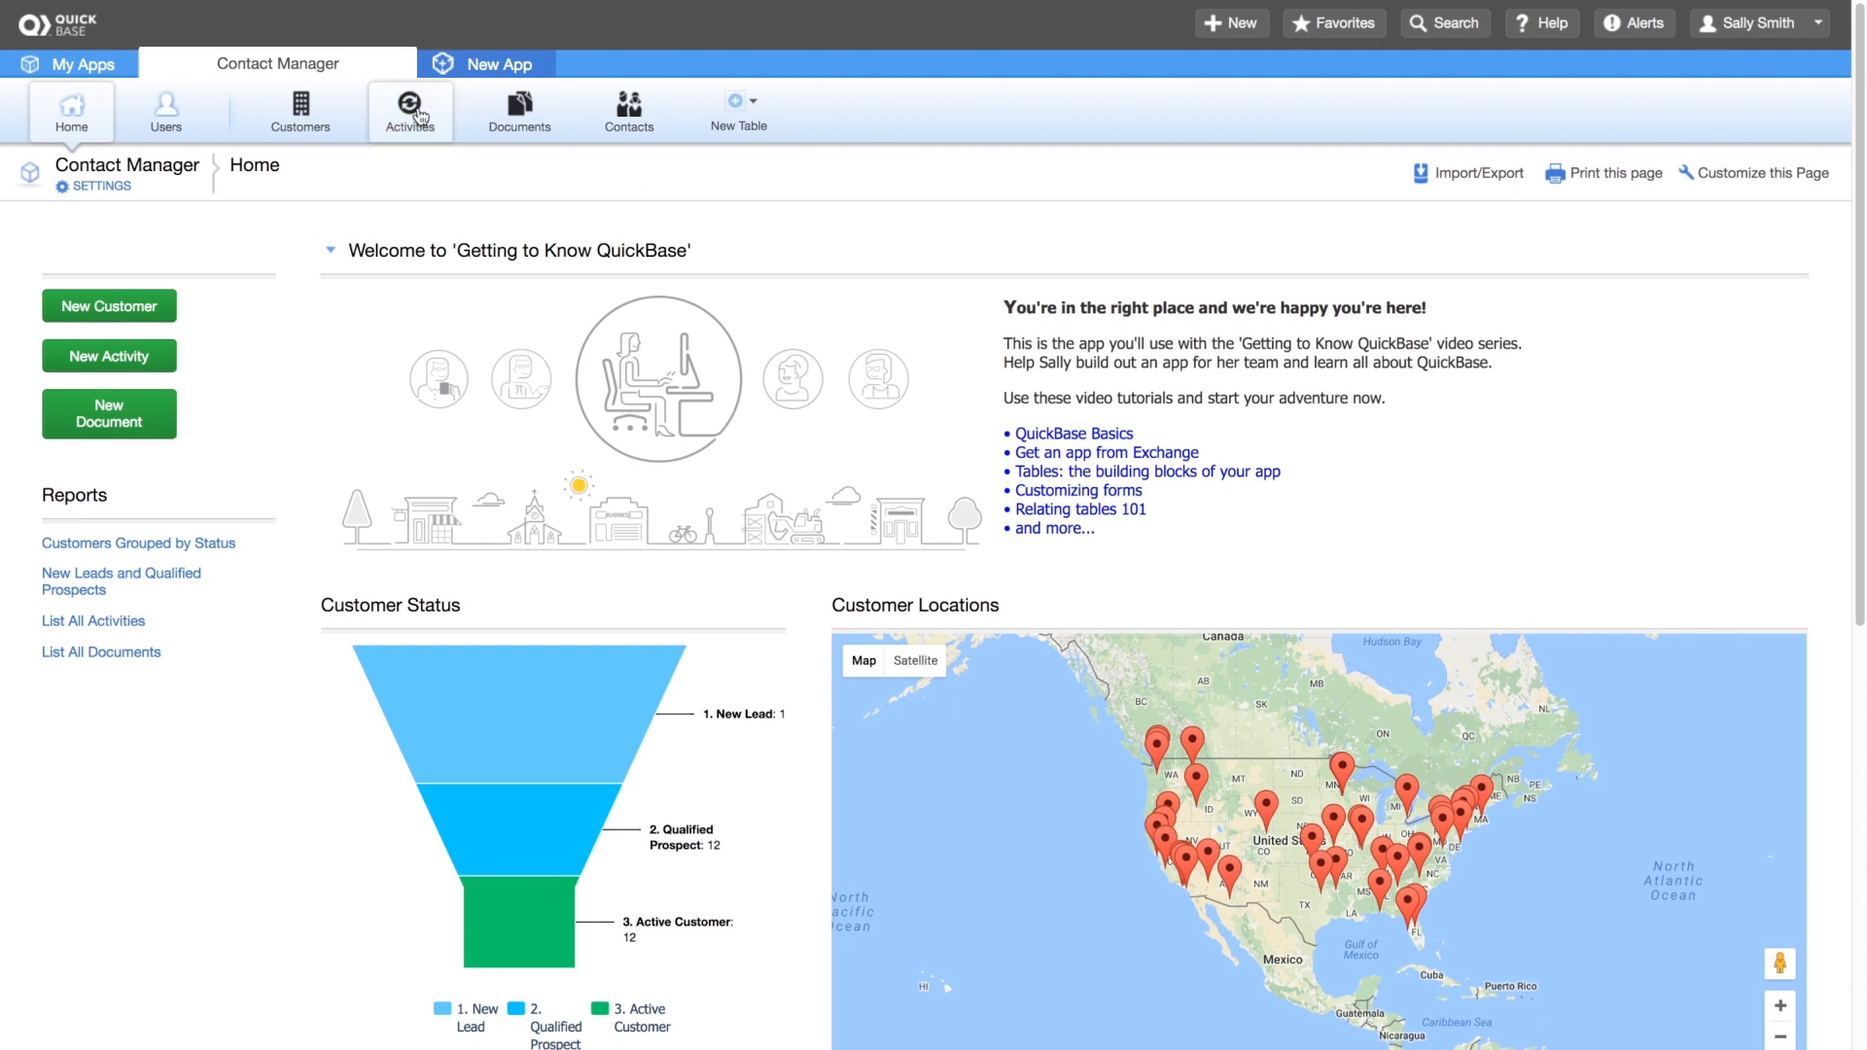
Create a new table report for the Activities table.
left_click(419, 118)
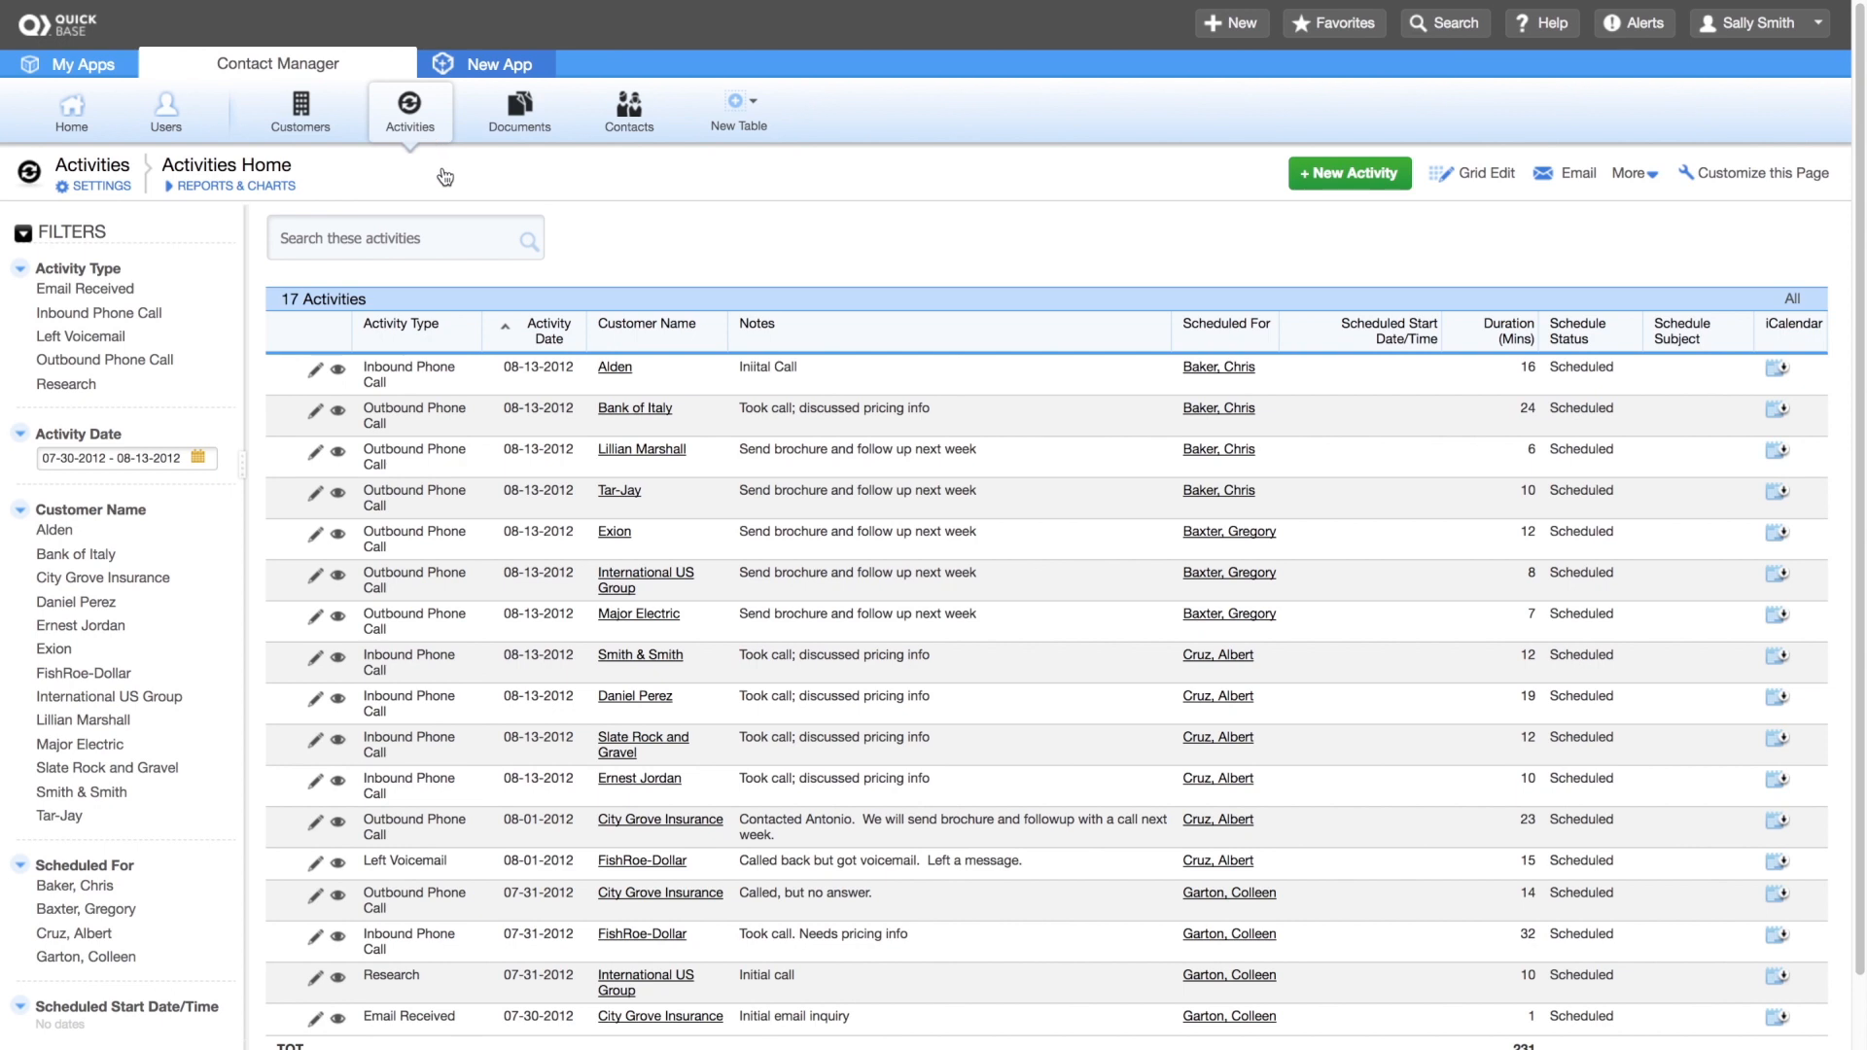
left_click(289, 186)
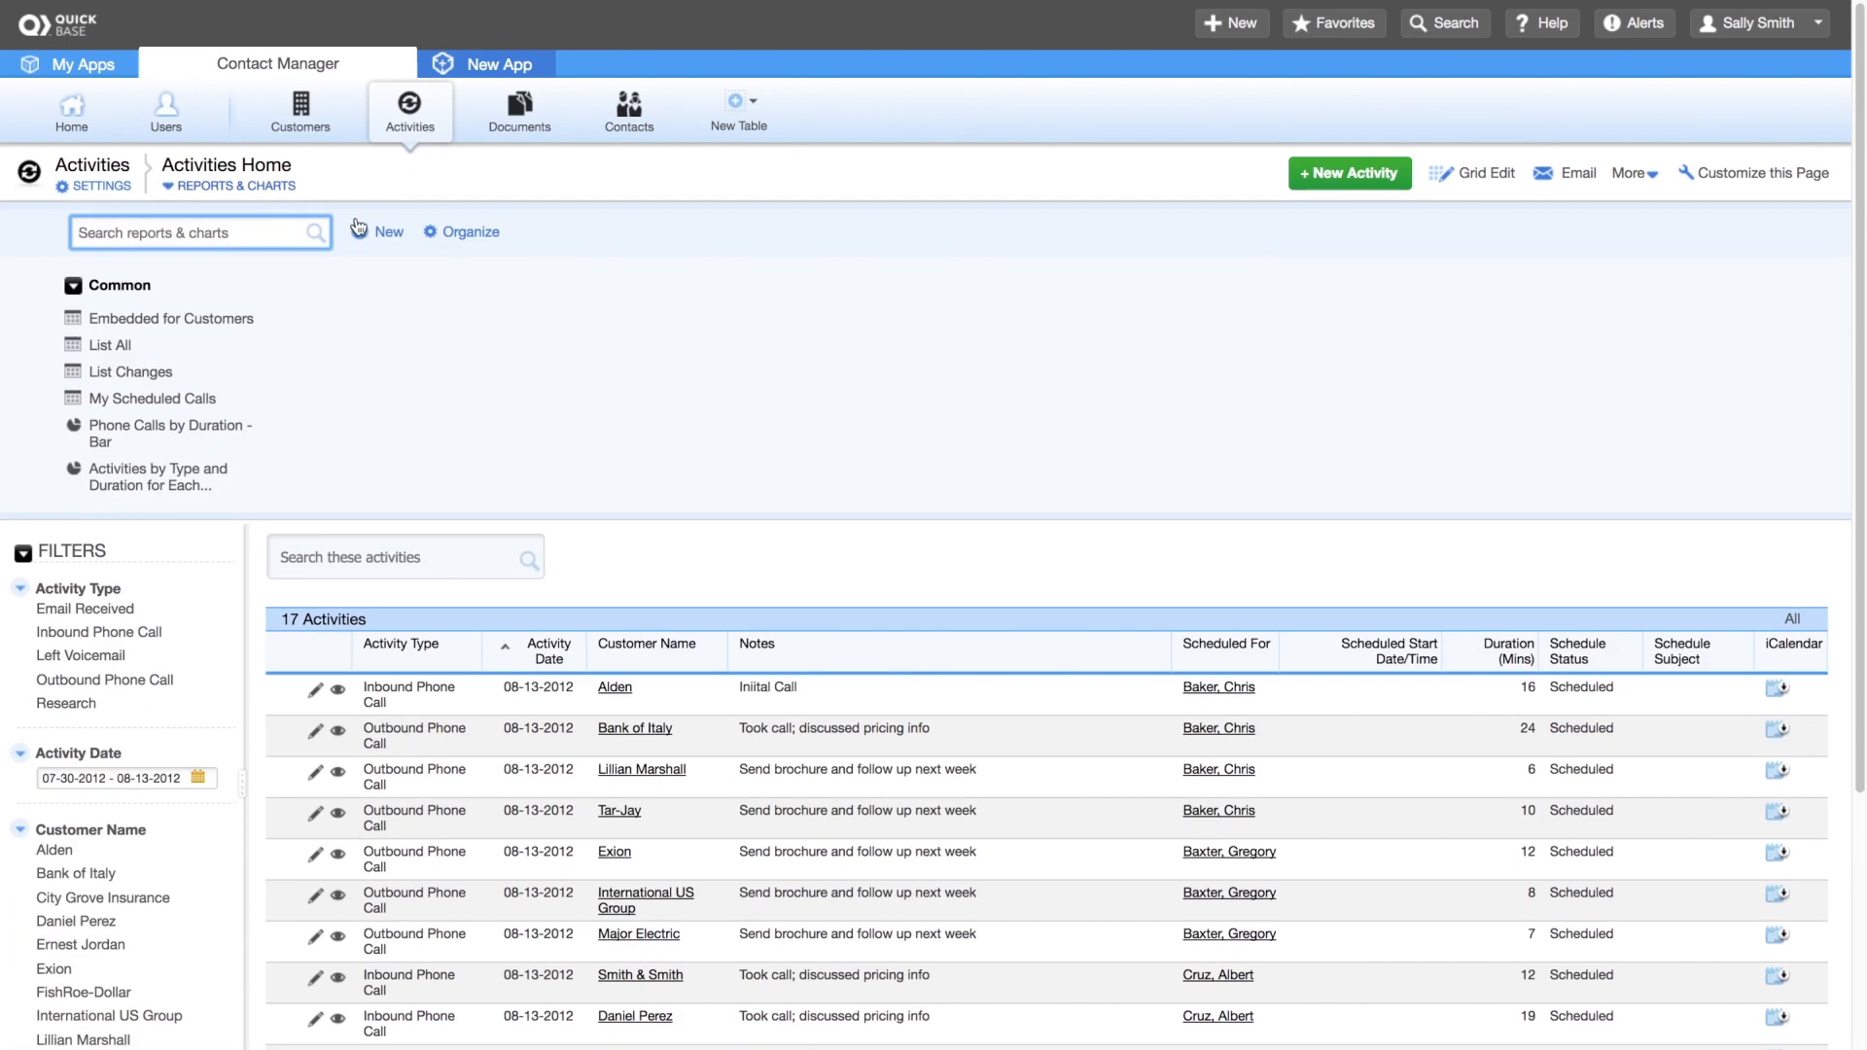
left_click(389, 234)
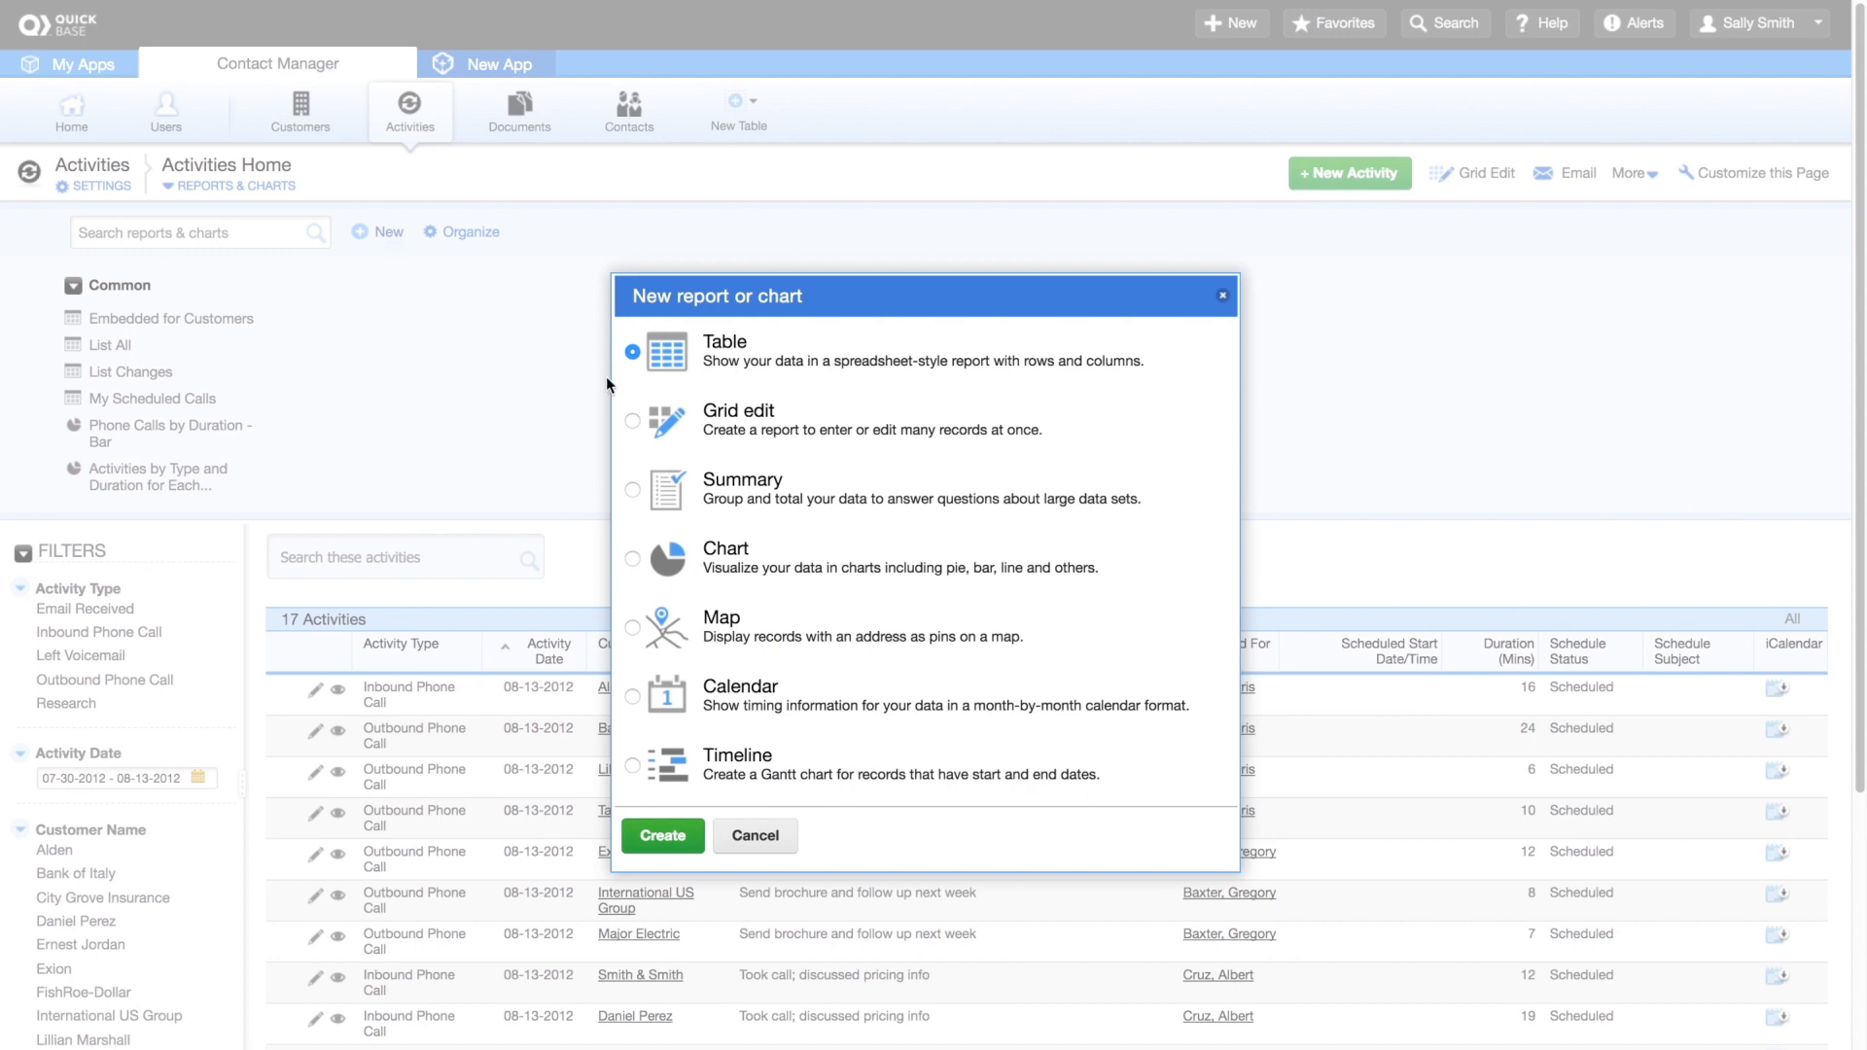
left_click(662, 836)
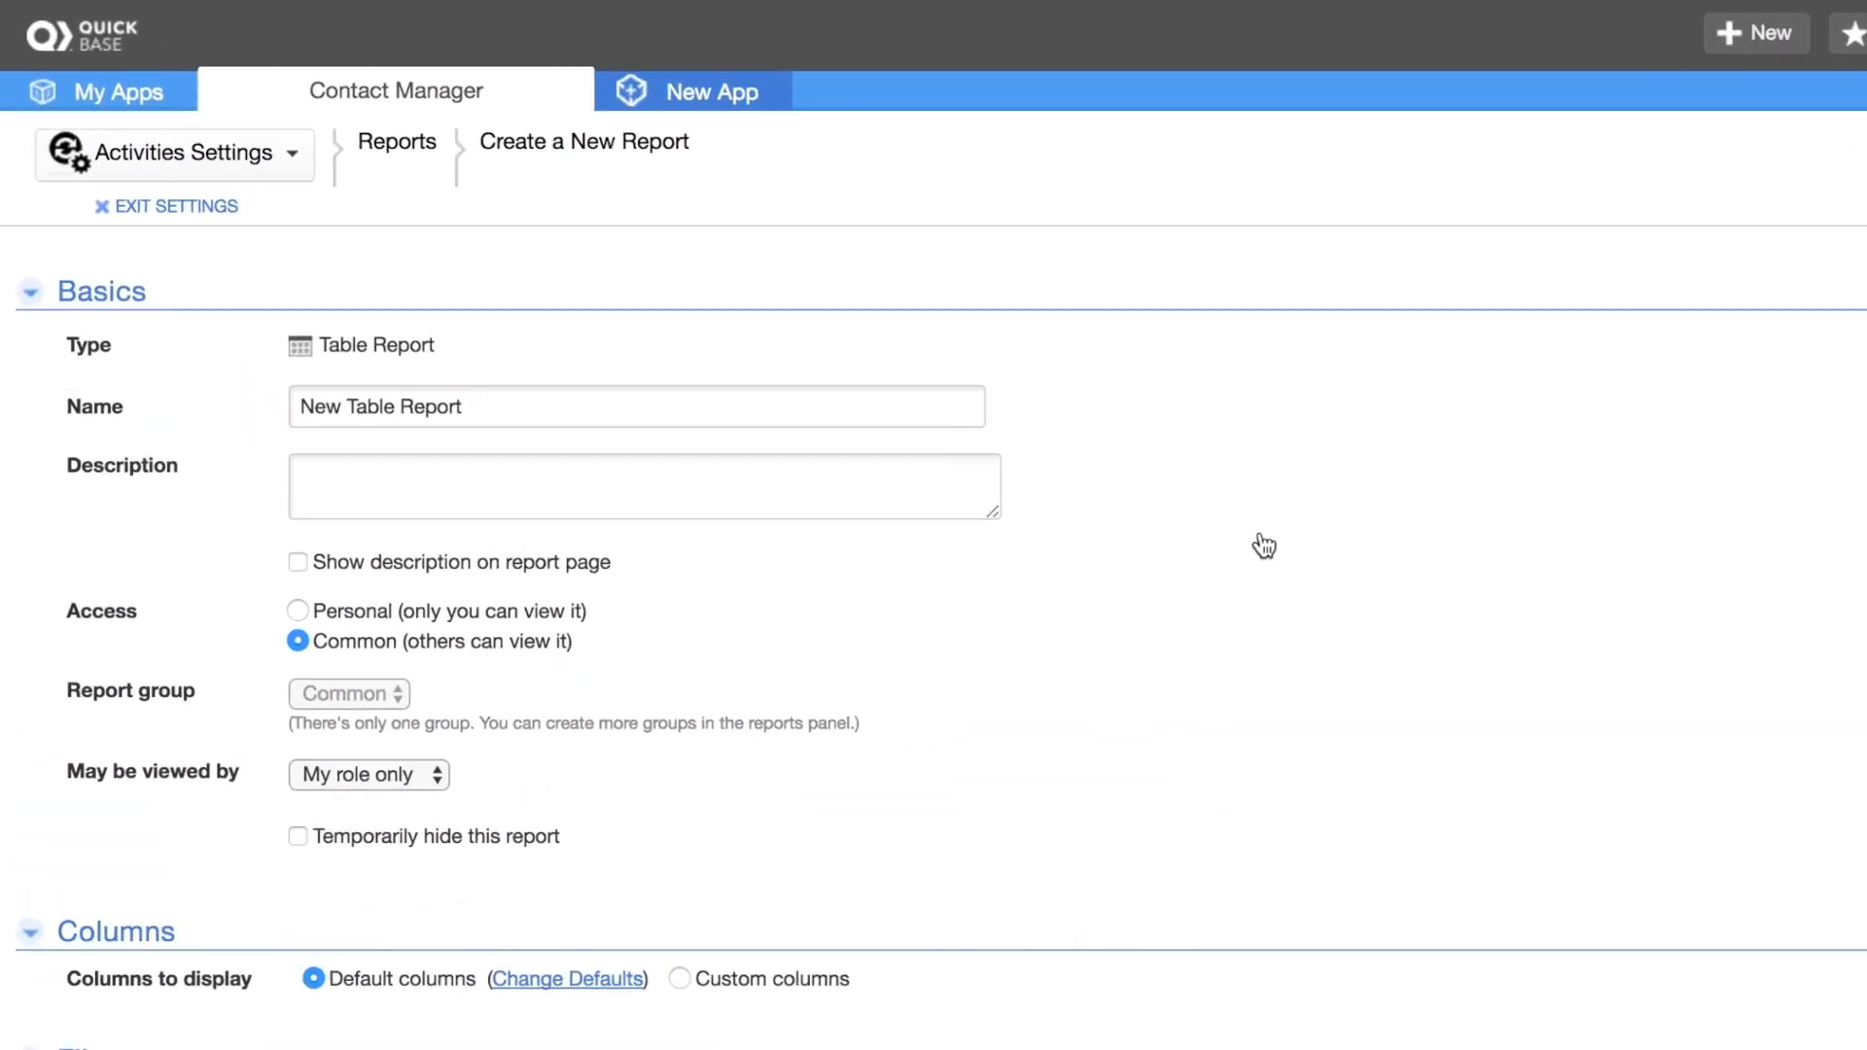
Name the report "Sales Activities by Customer", describe it as "All sales activities by customer", and make it viewable by all roles.
triple_click(631, 408)
type("Sales Activities by Customer")
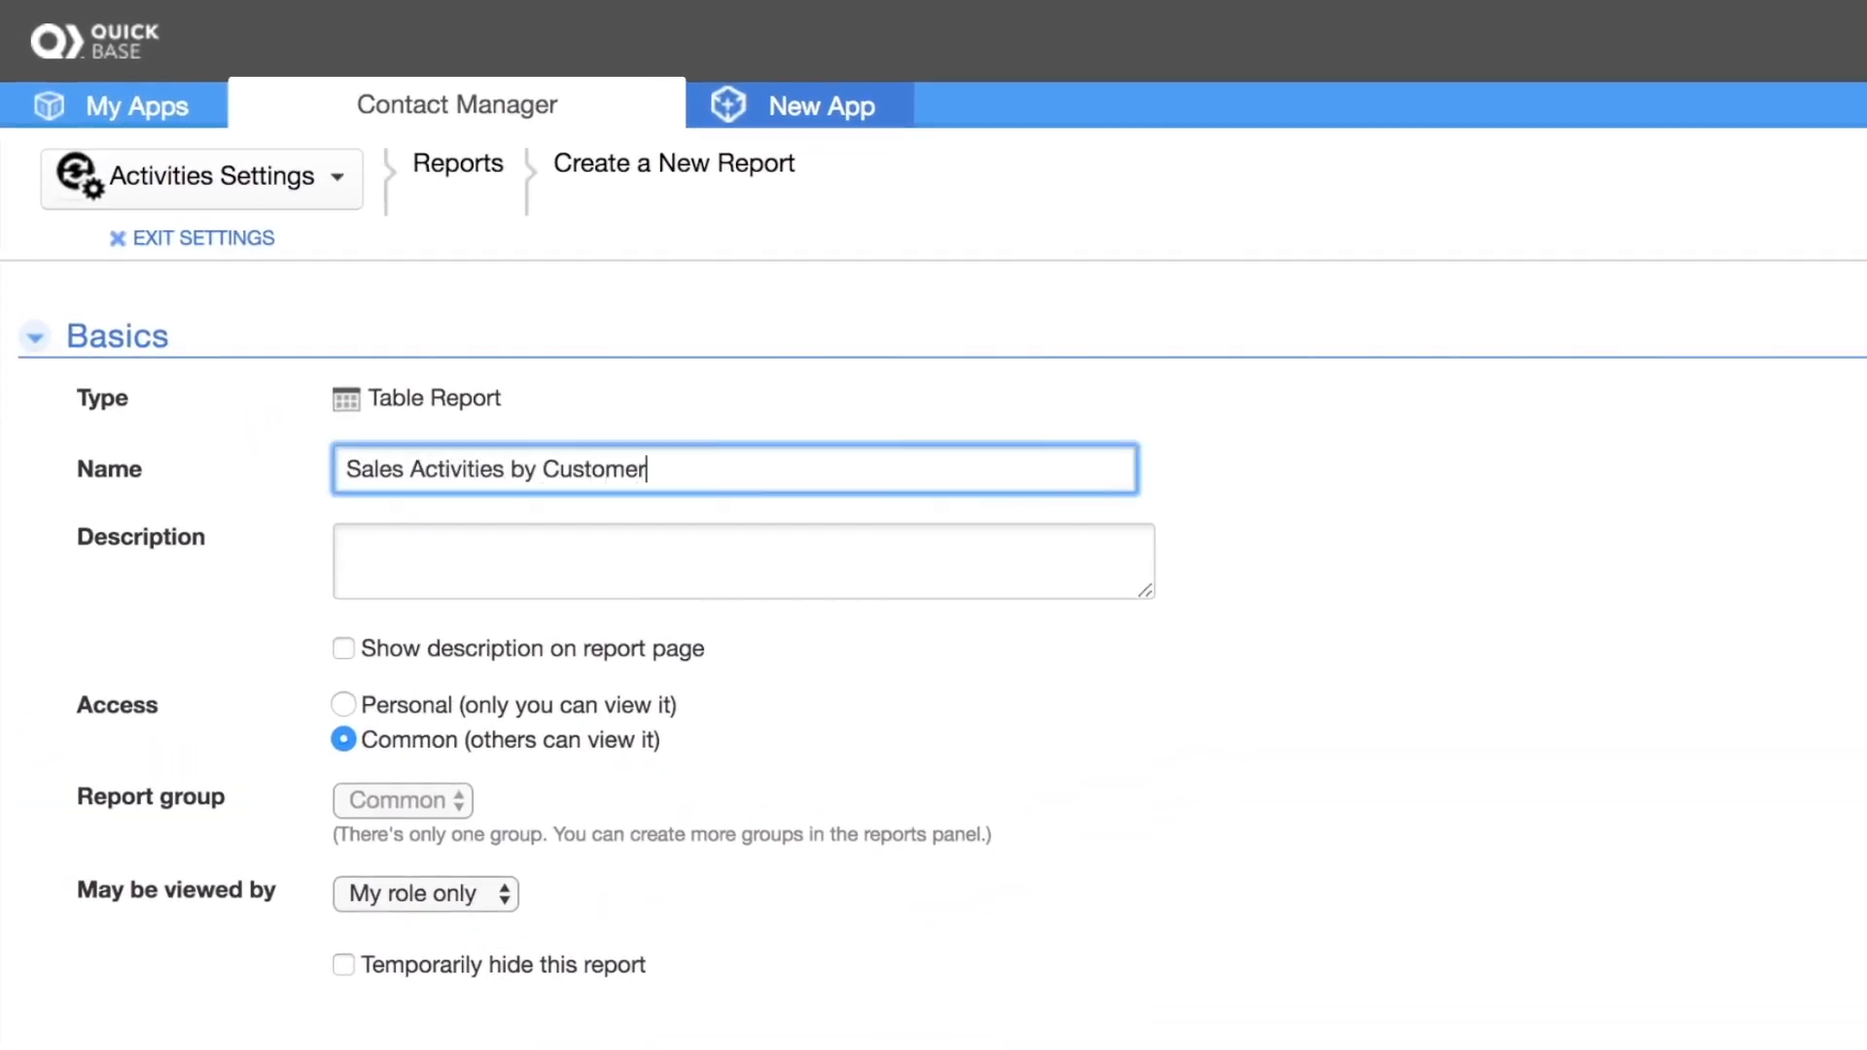
key("Tab")
type("All sales activities by customer")
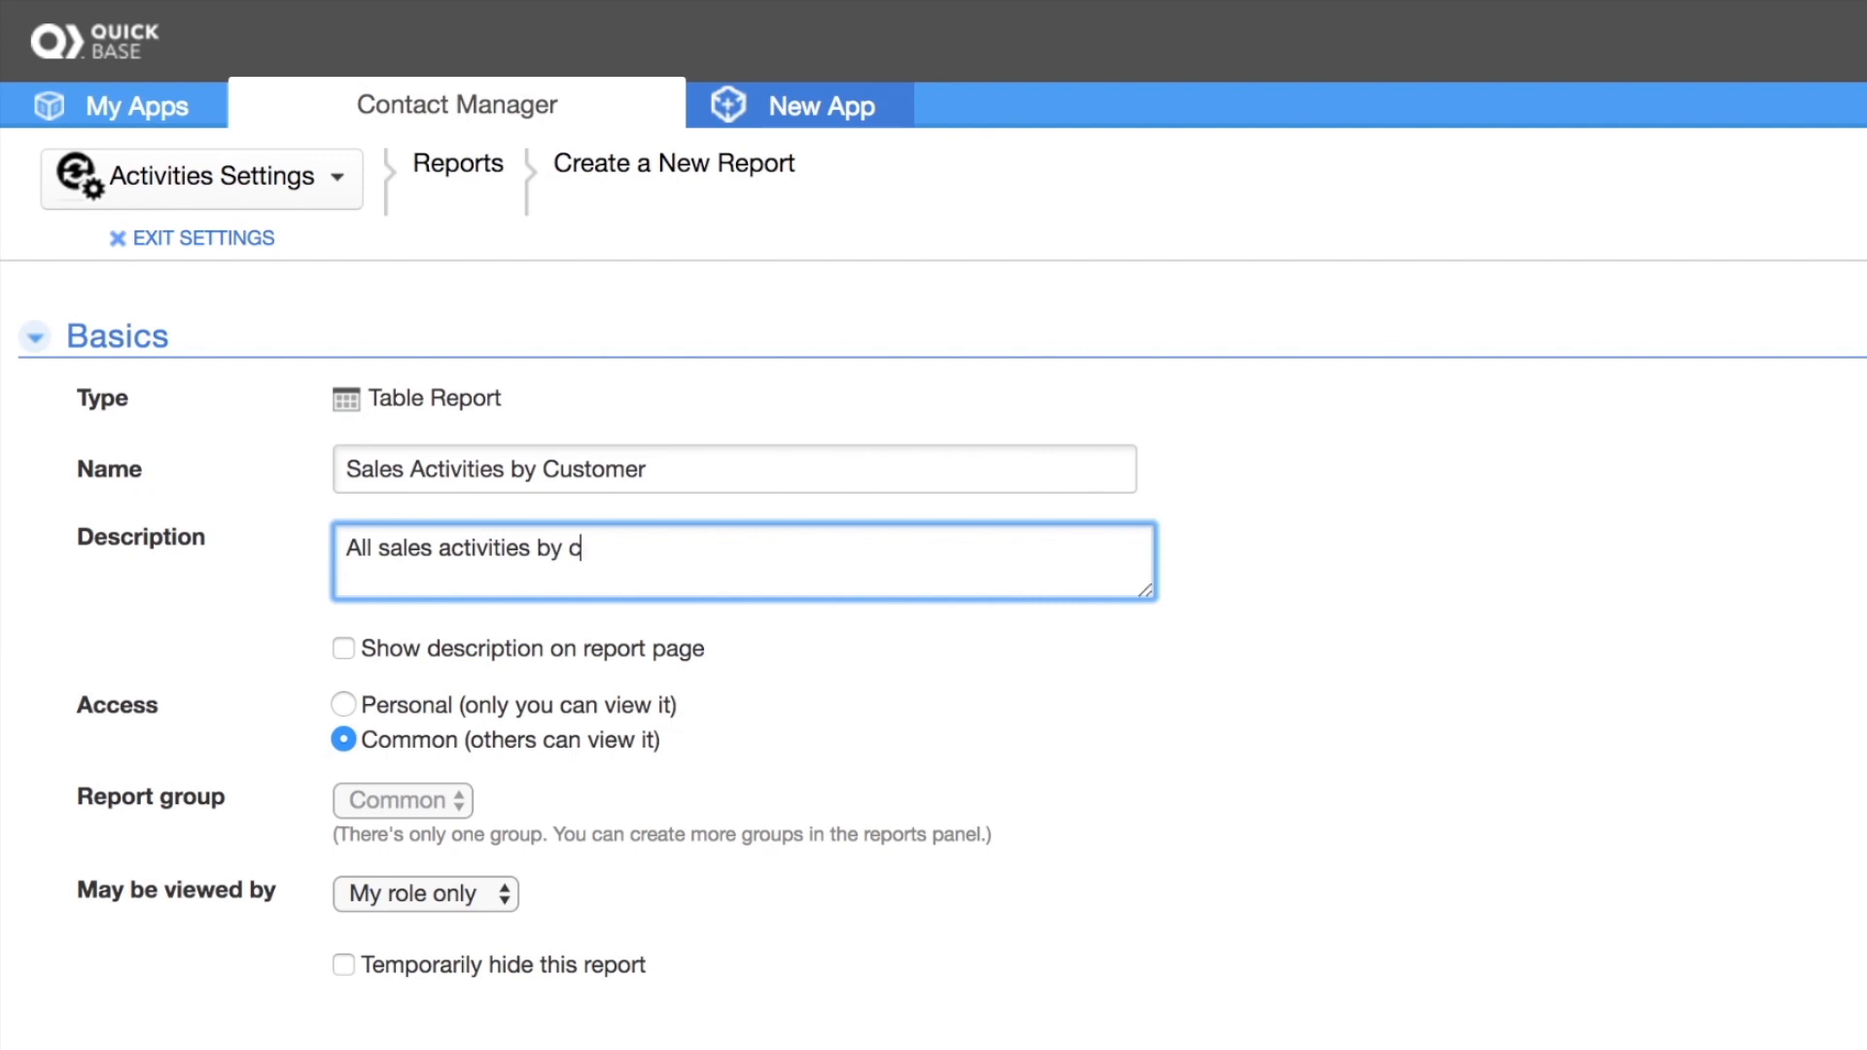
left_click(1391, 587)
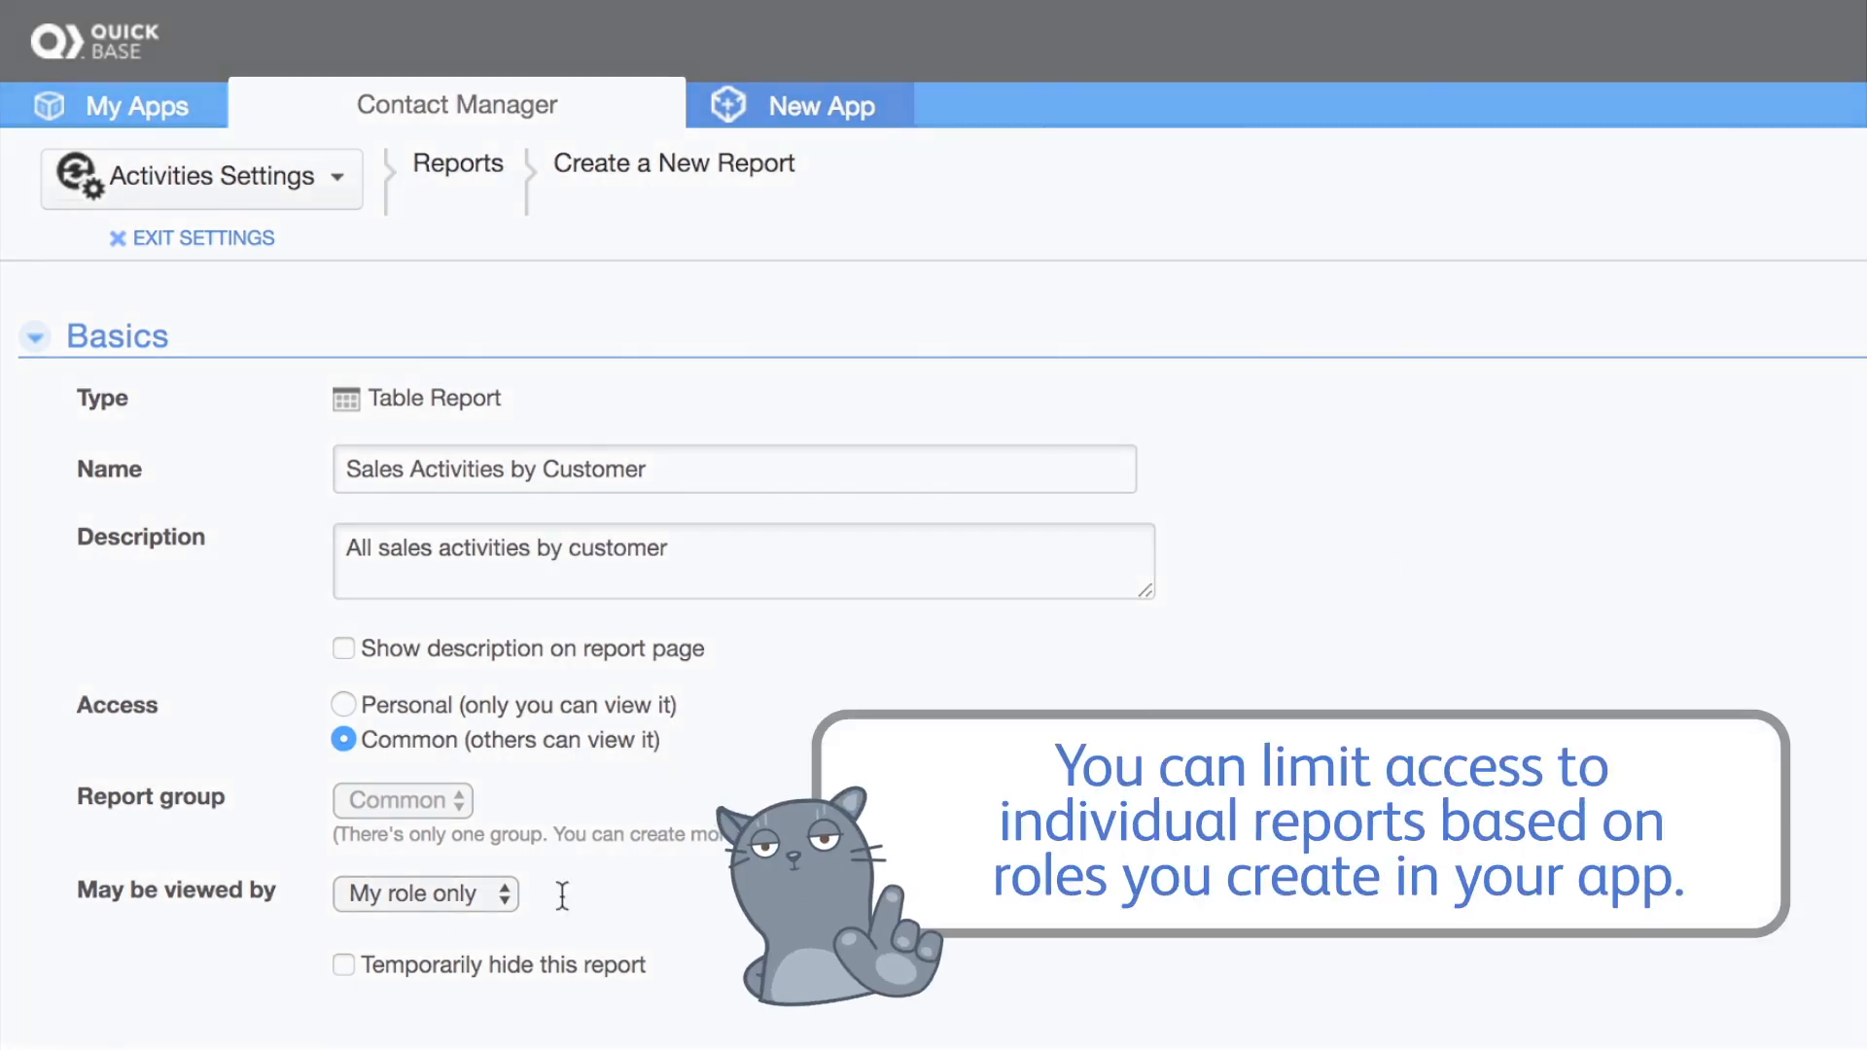
left_click(498, 892)
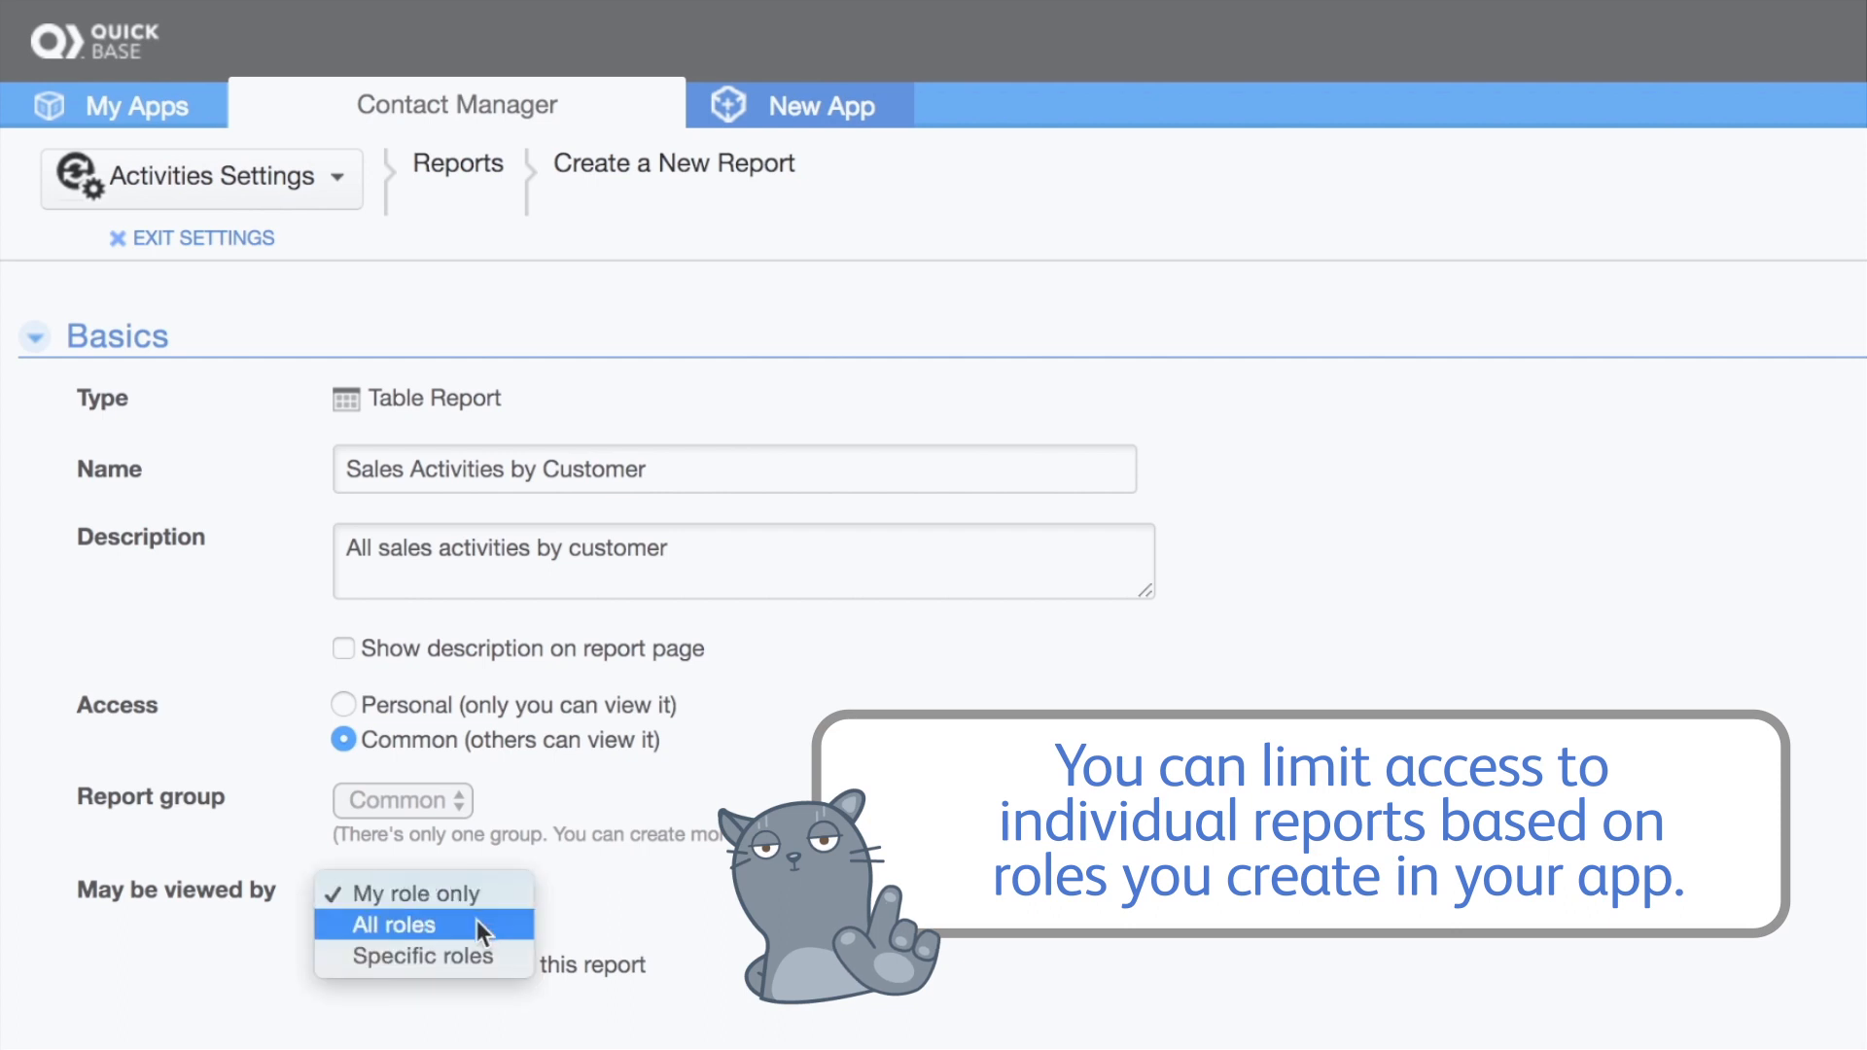
left_click(477, 922)
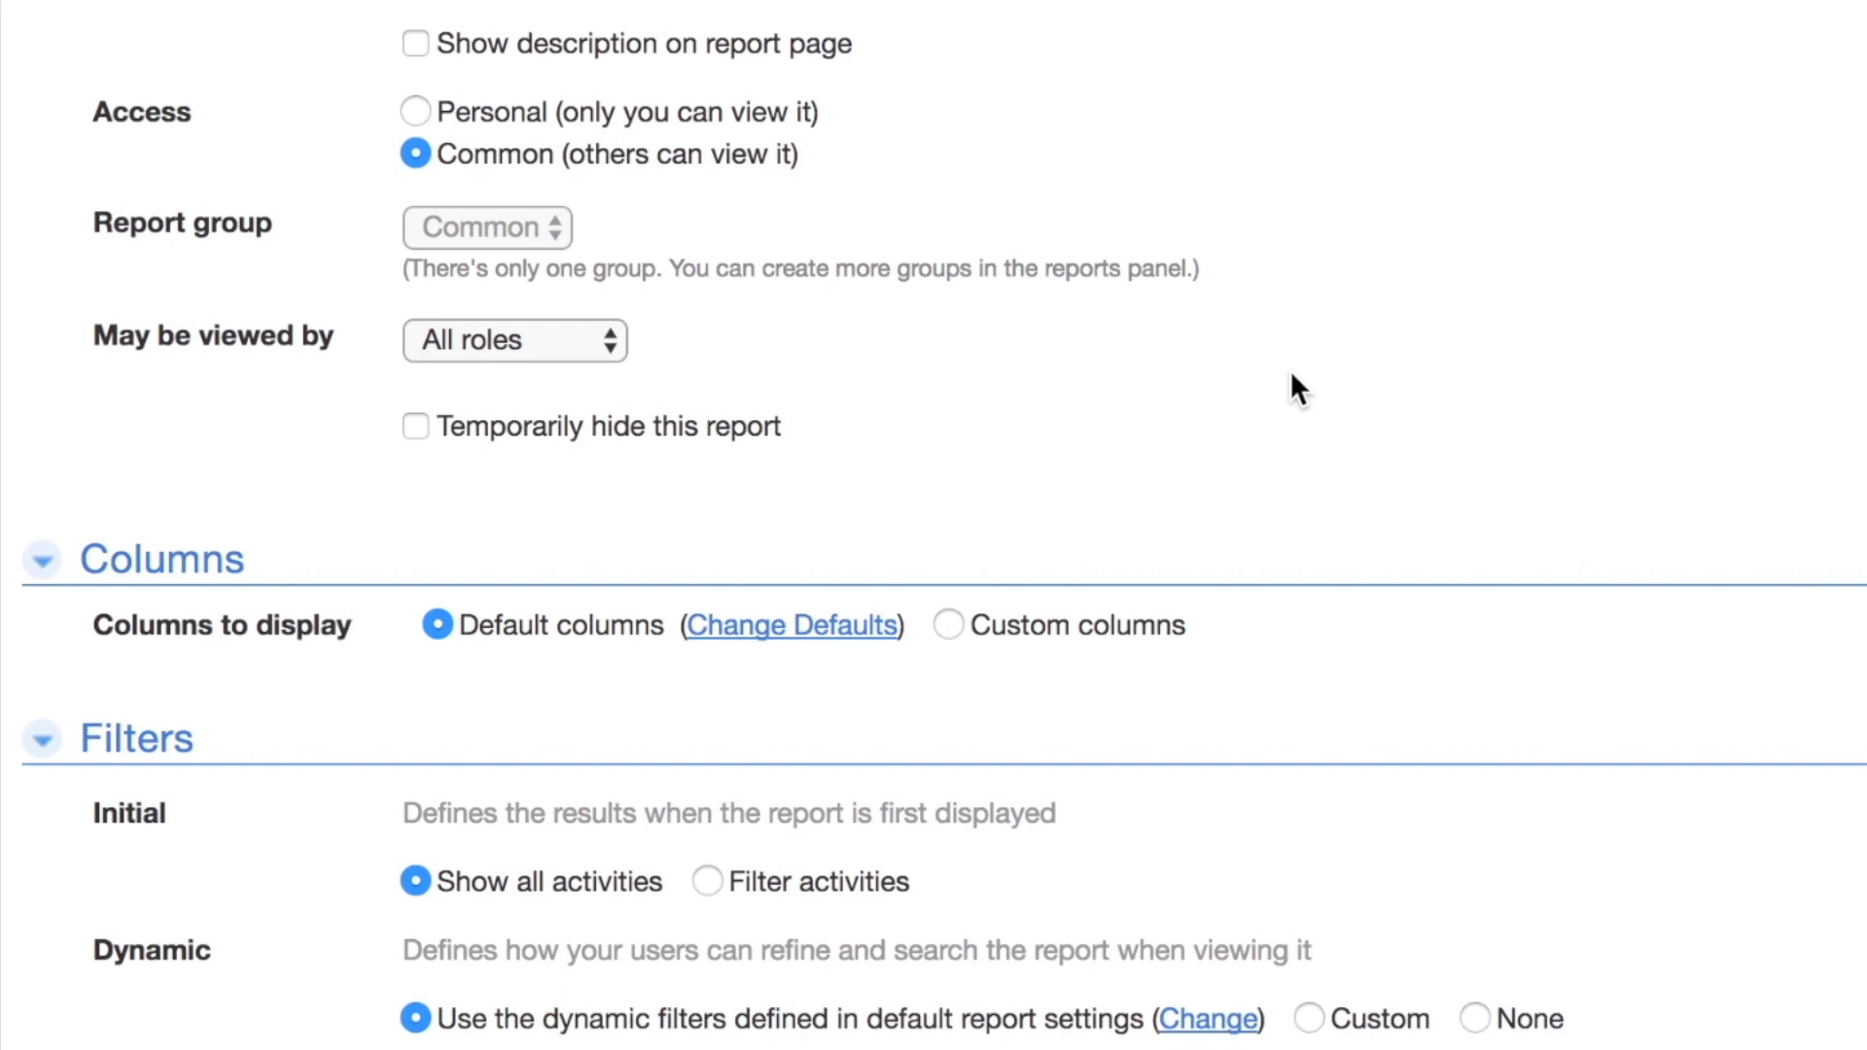
Switch the report to custom columns and add Customer Name, Activity, Activity Date and Activity Type.
left_click(951, 624)
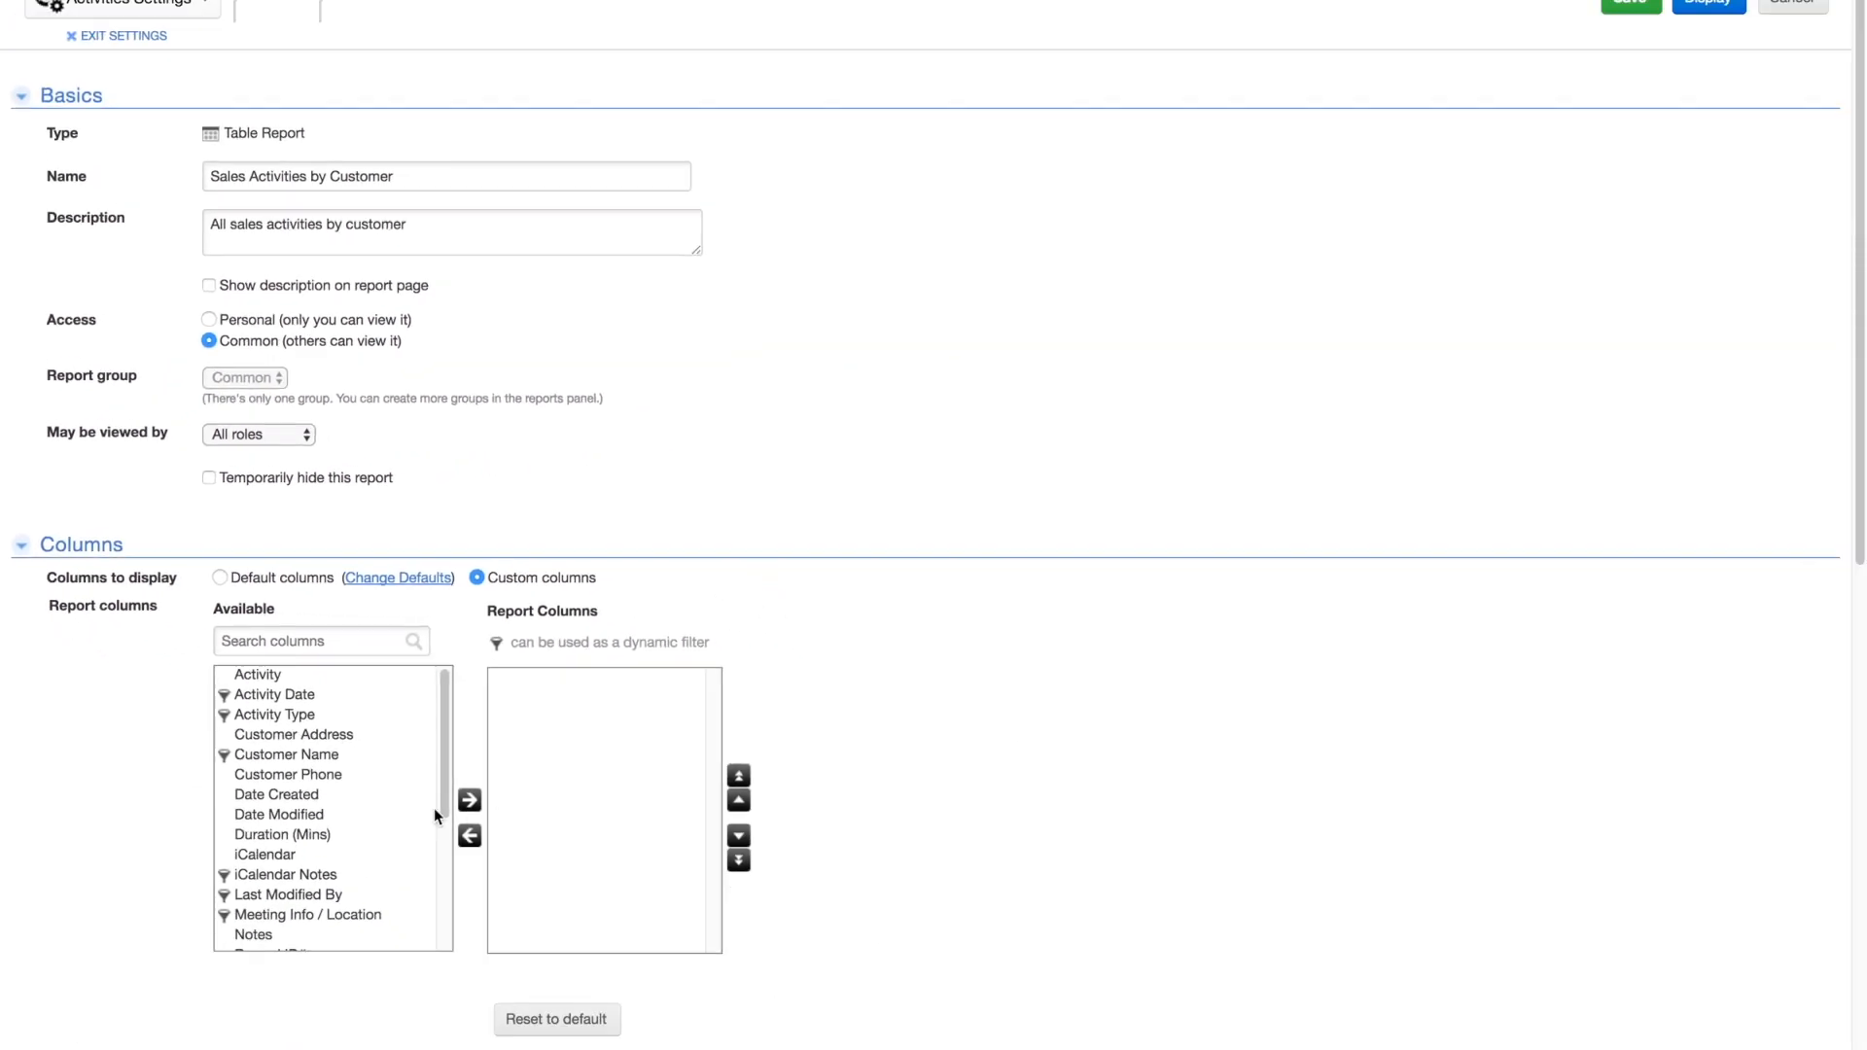
left_click(330, 756)
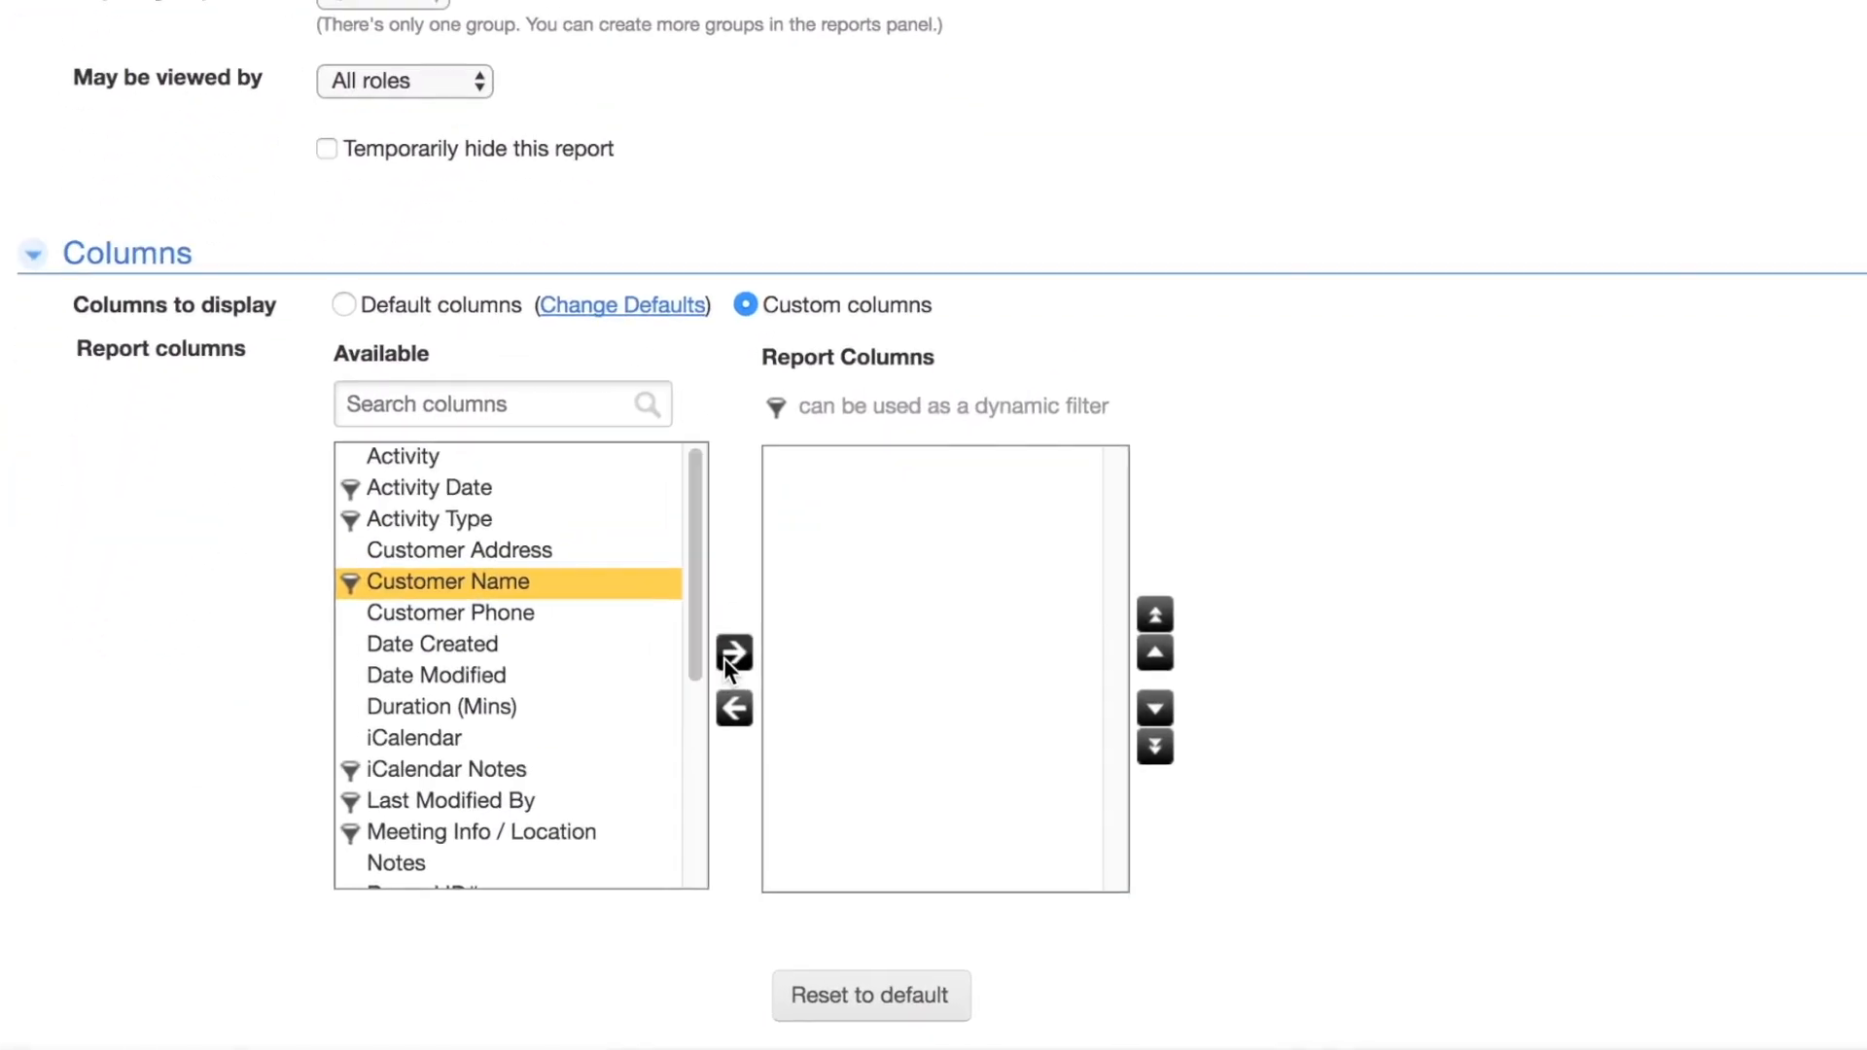
left_click(799, 615)
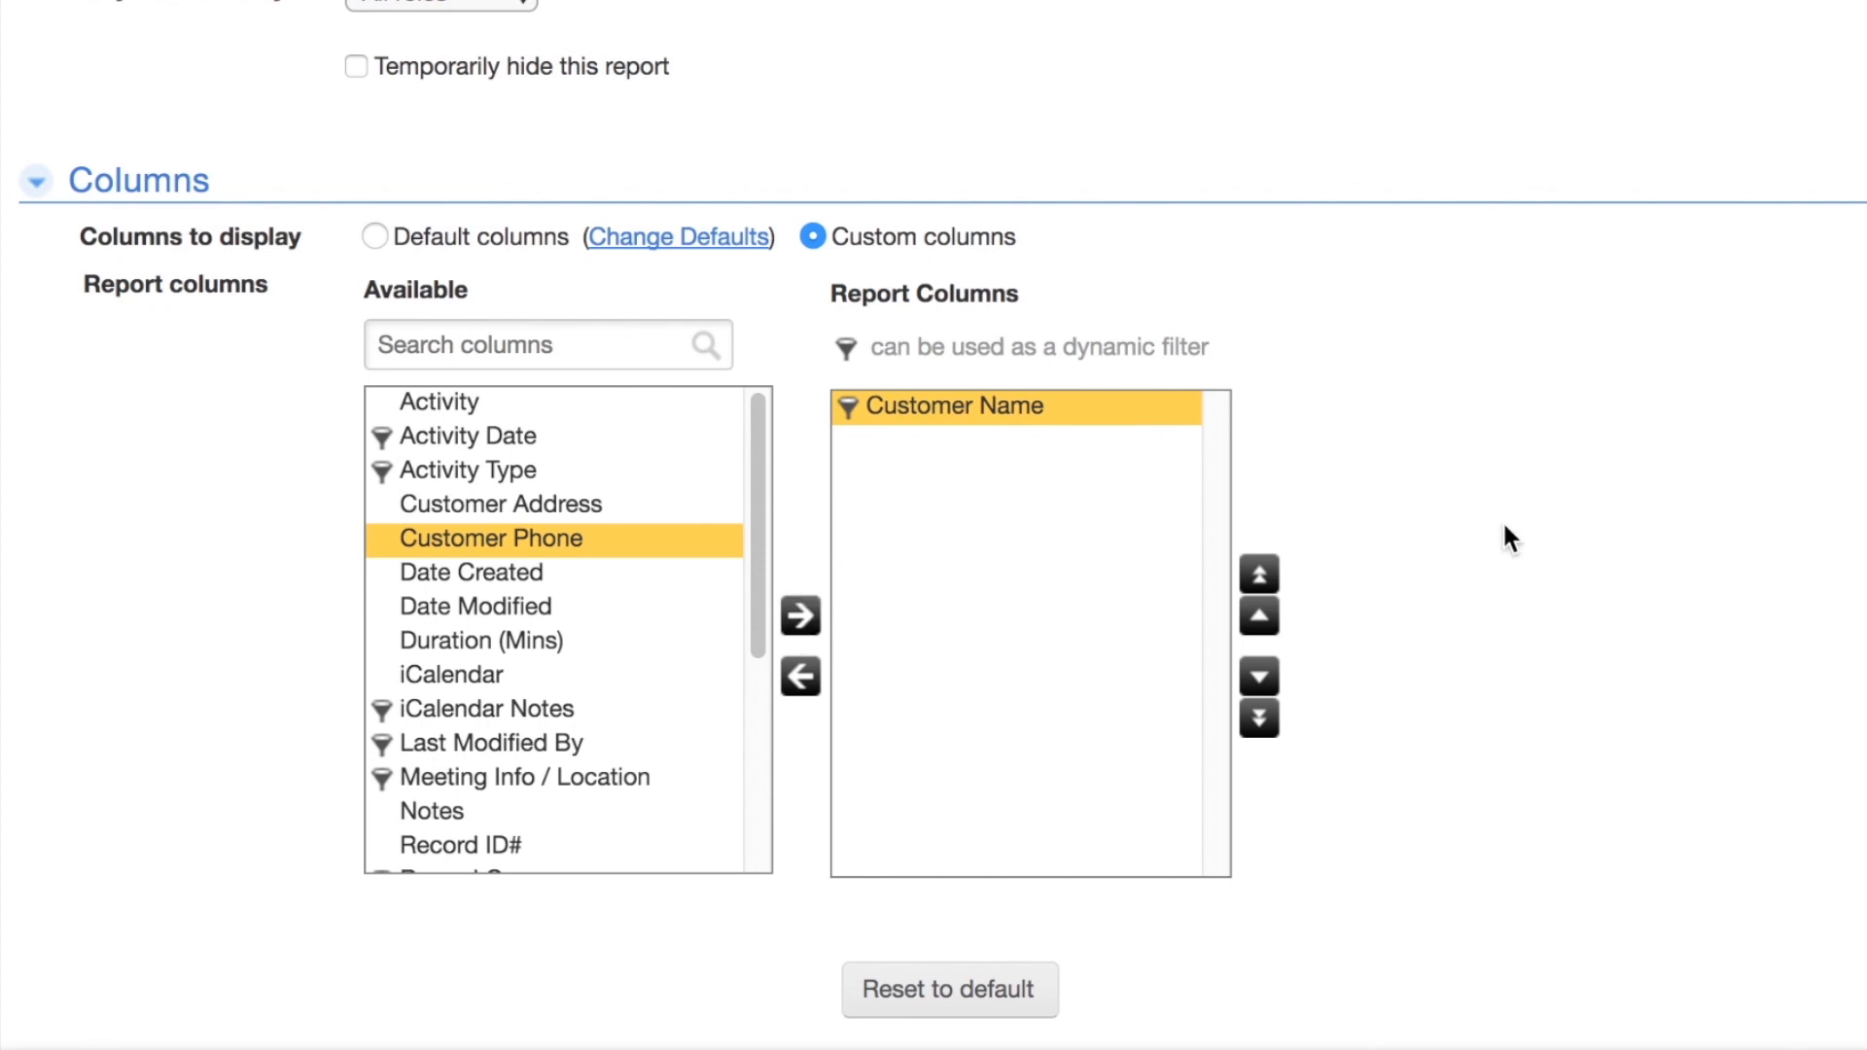
left_click(488, 405)
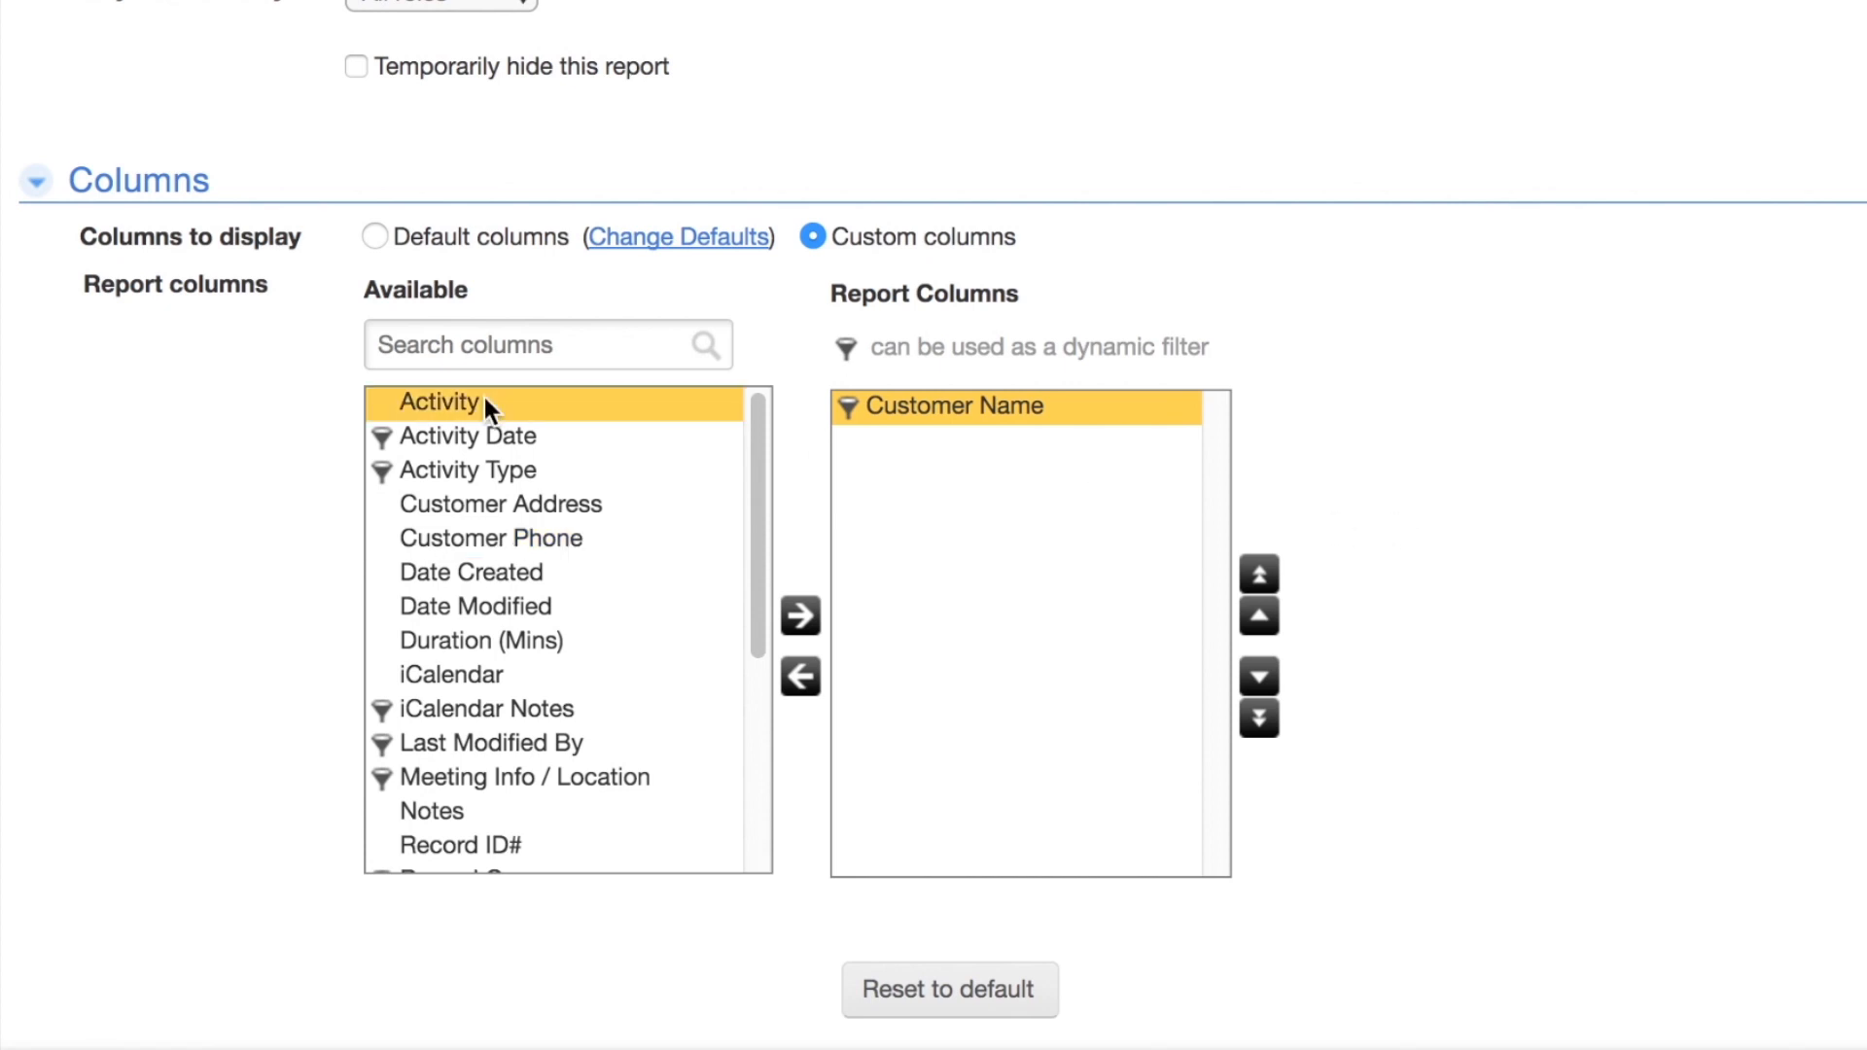
left_click(806, 616)
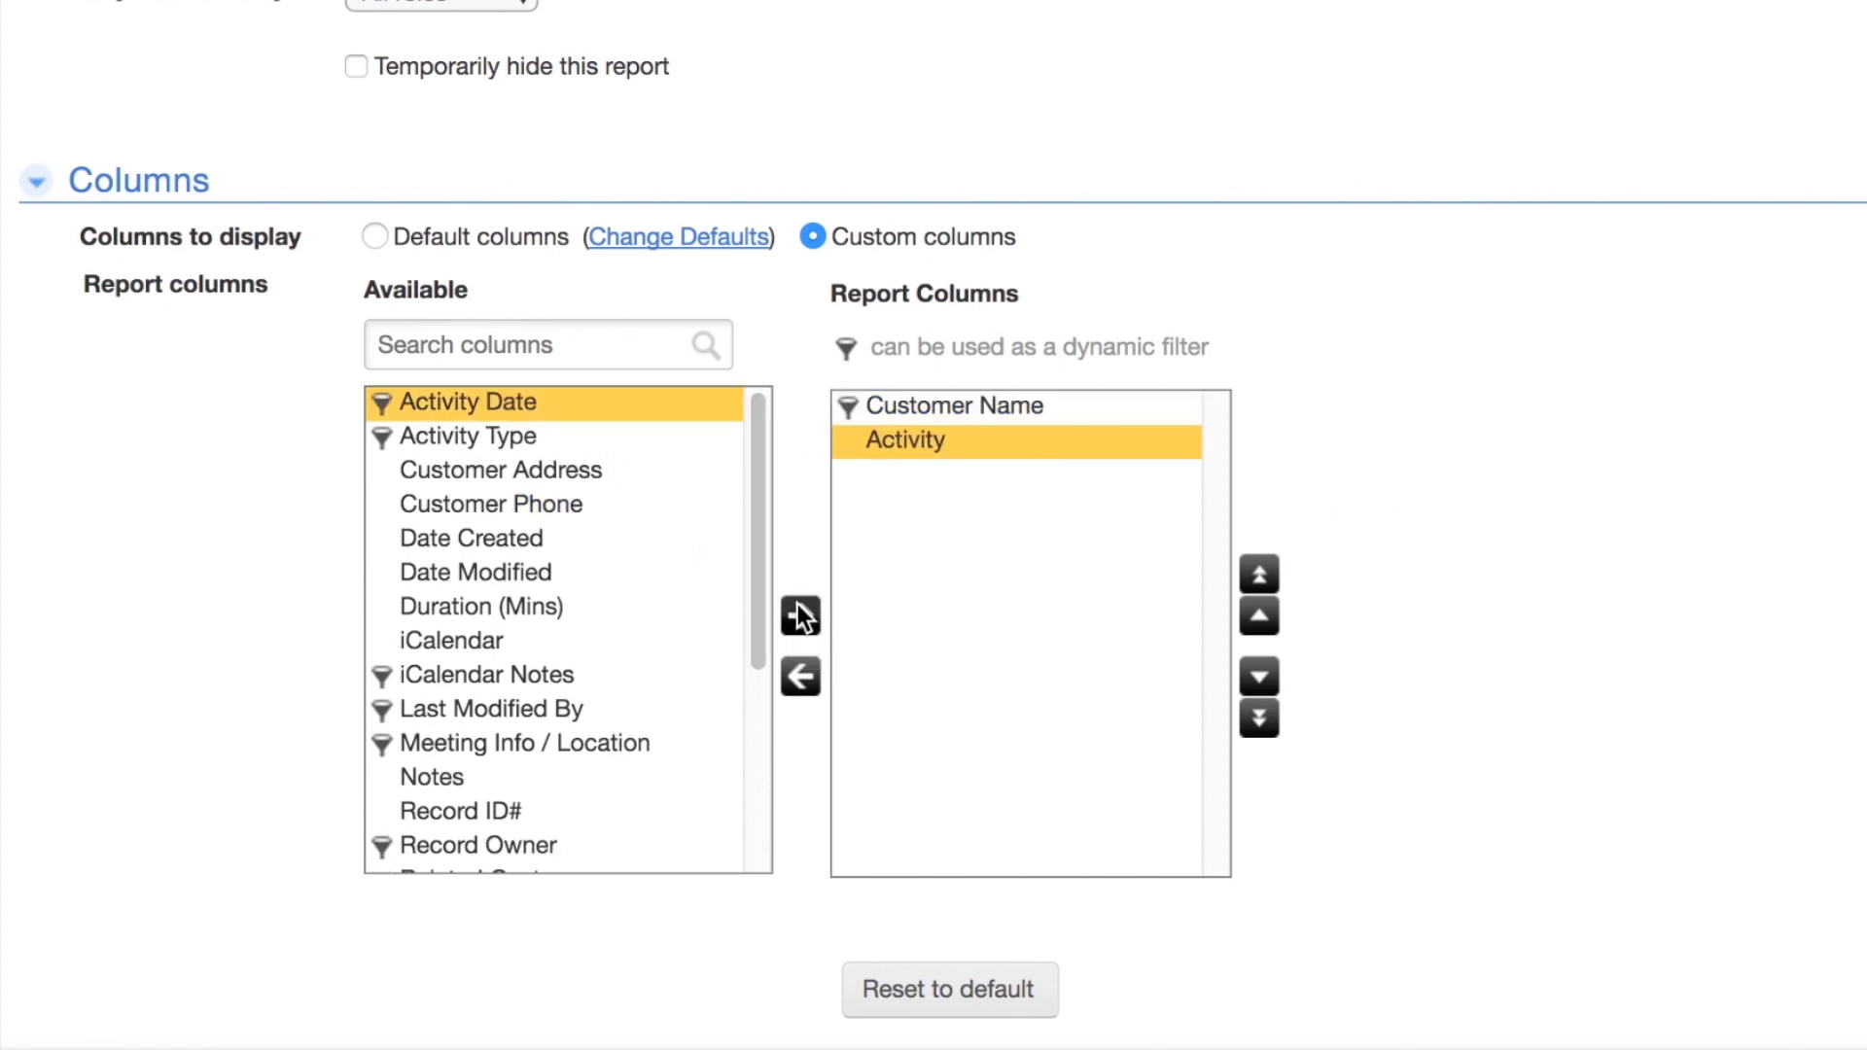
left_click(798, 604)
left_click(804, 617)
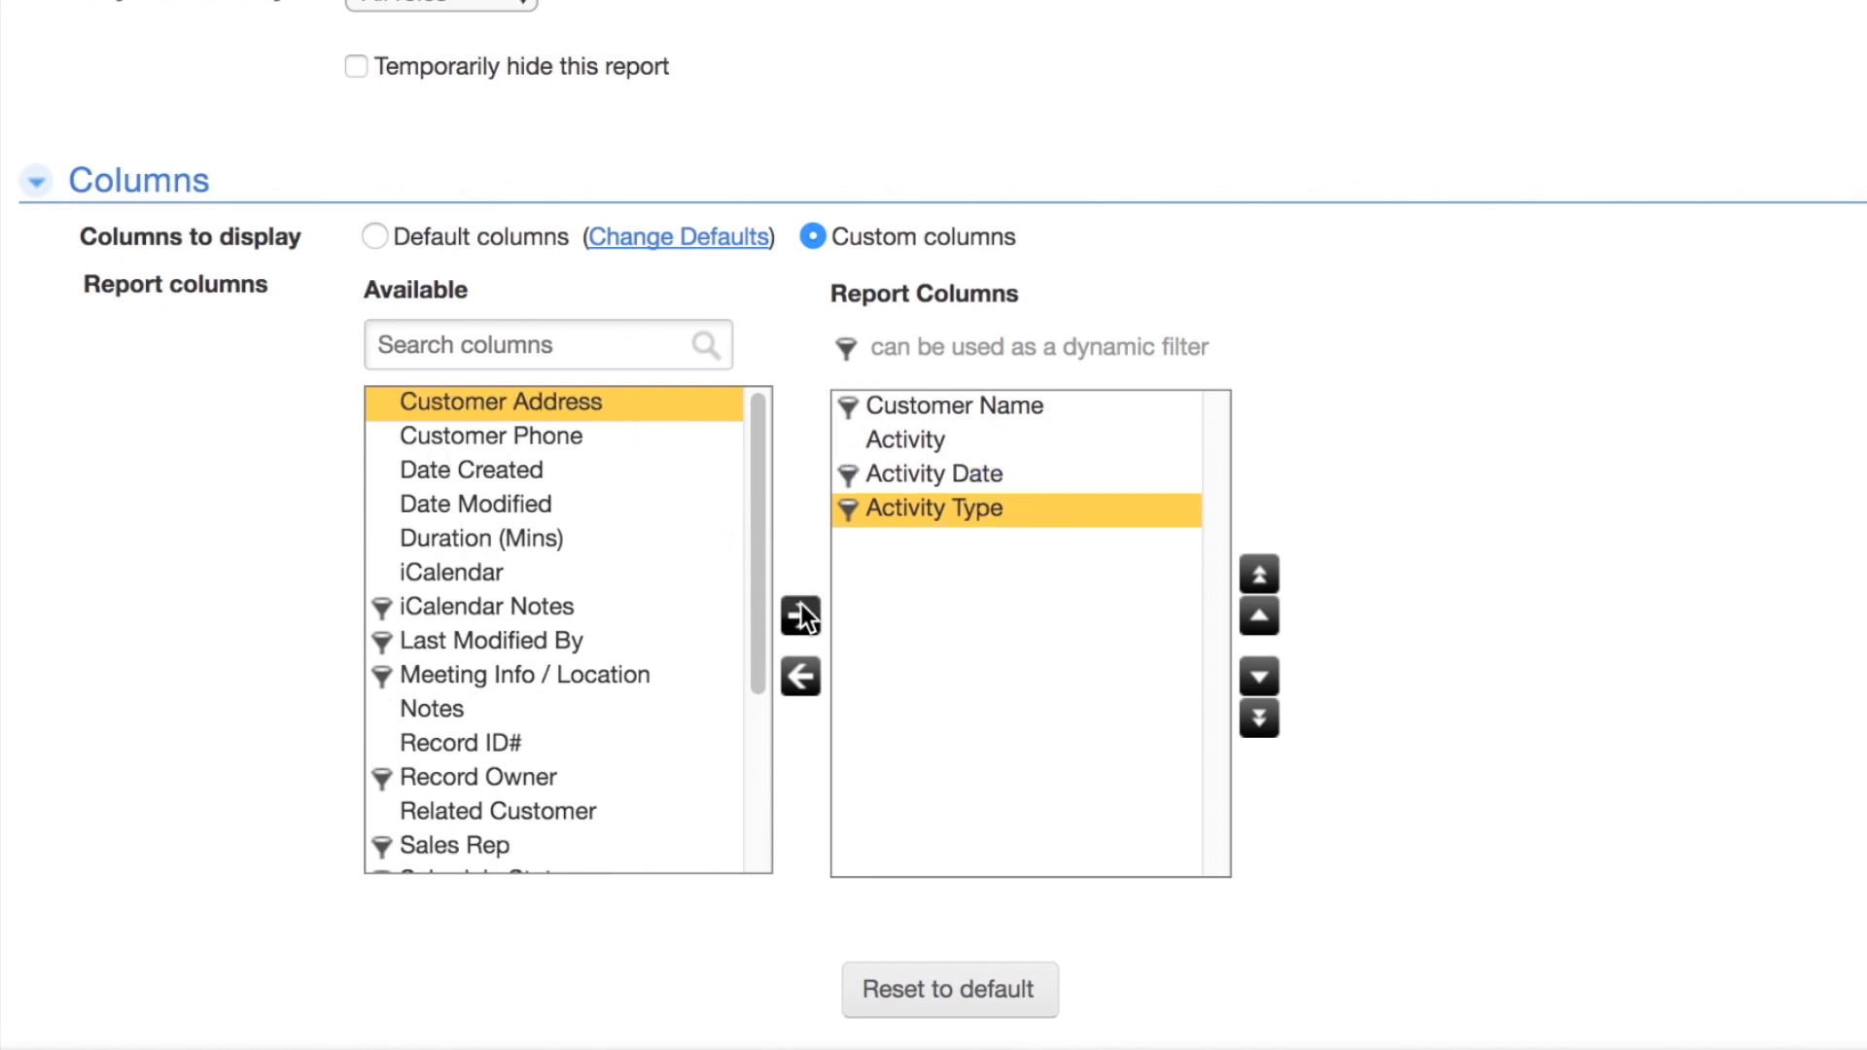
Add Duration (Mins) and Scheduled For to the report columns, and move Activity Type above Activity Date.
left_click(548, 539)
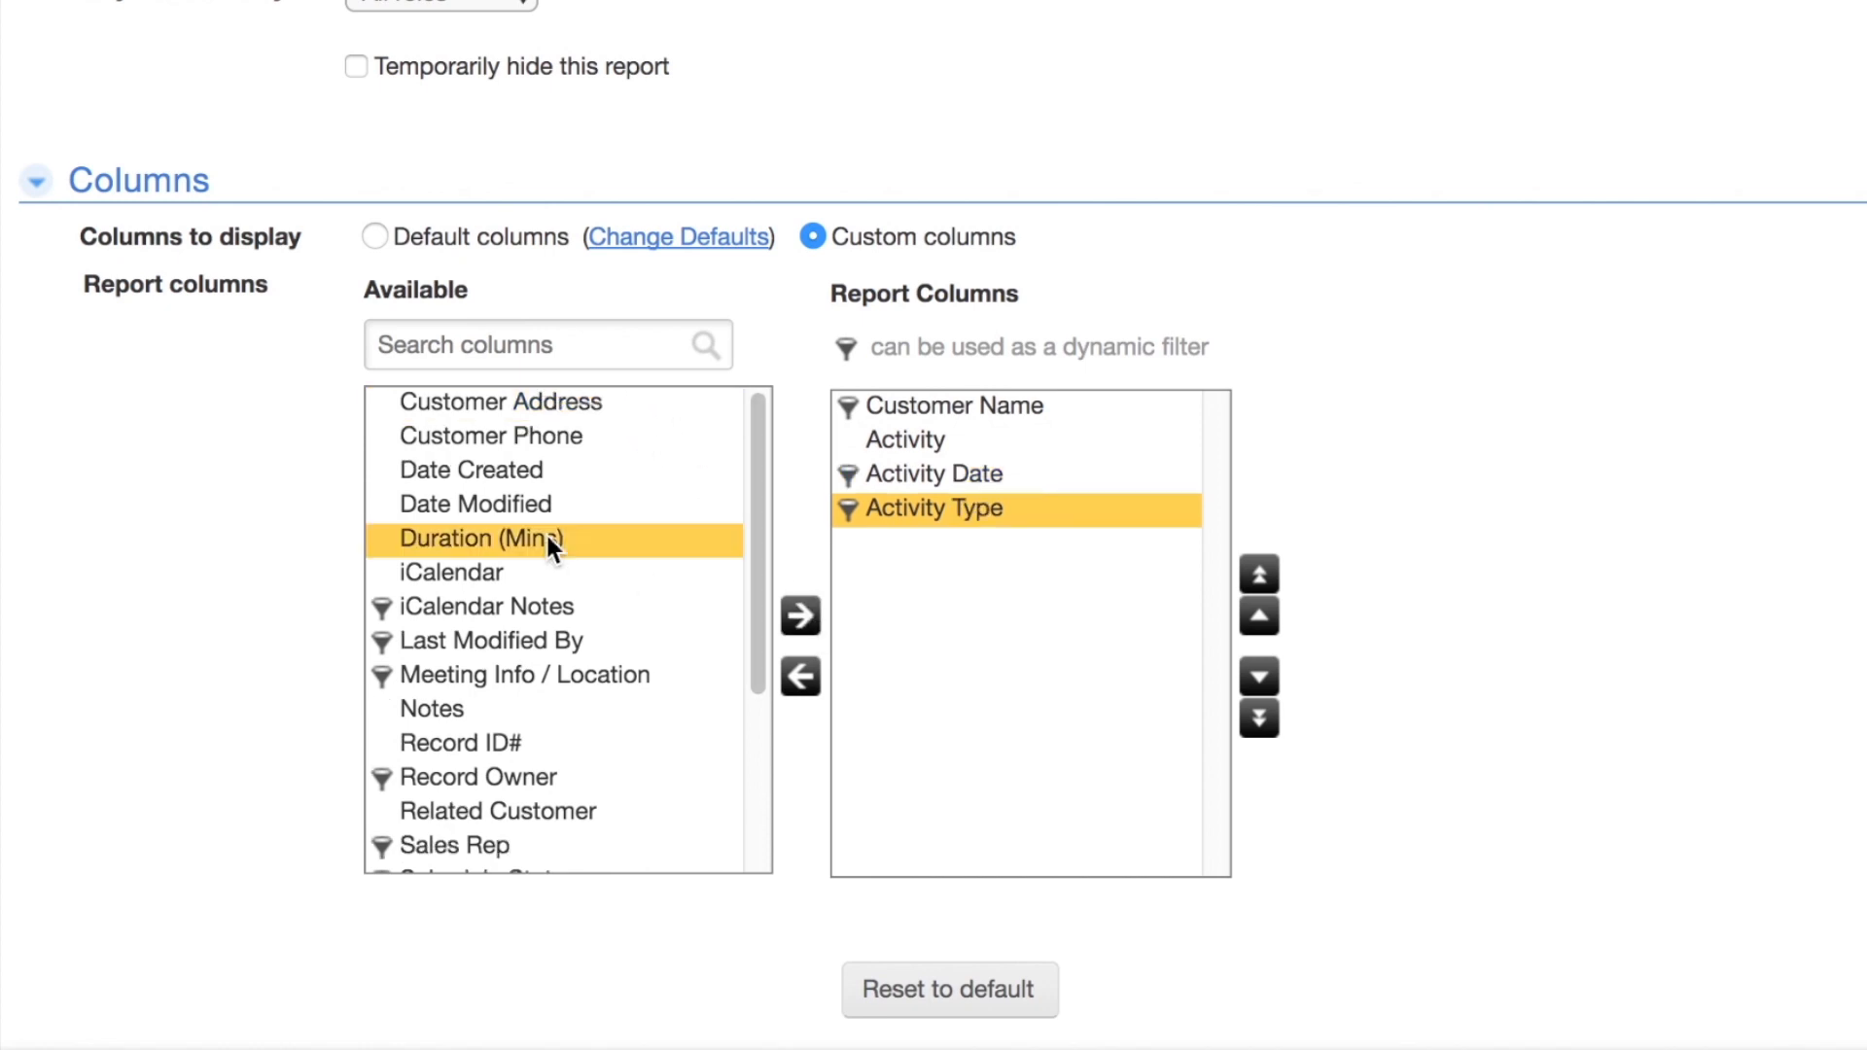
left_click(801, 613)
scroll(648, 628, "down", 3)
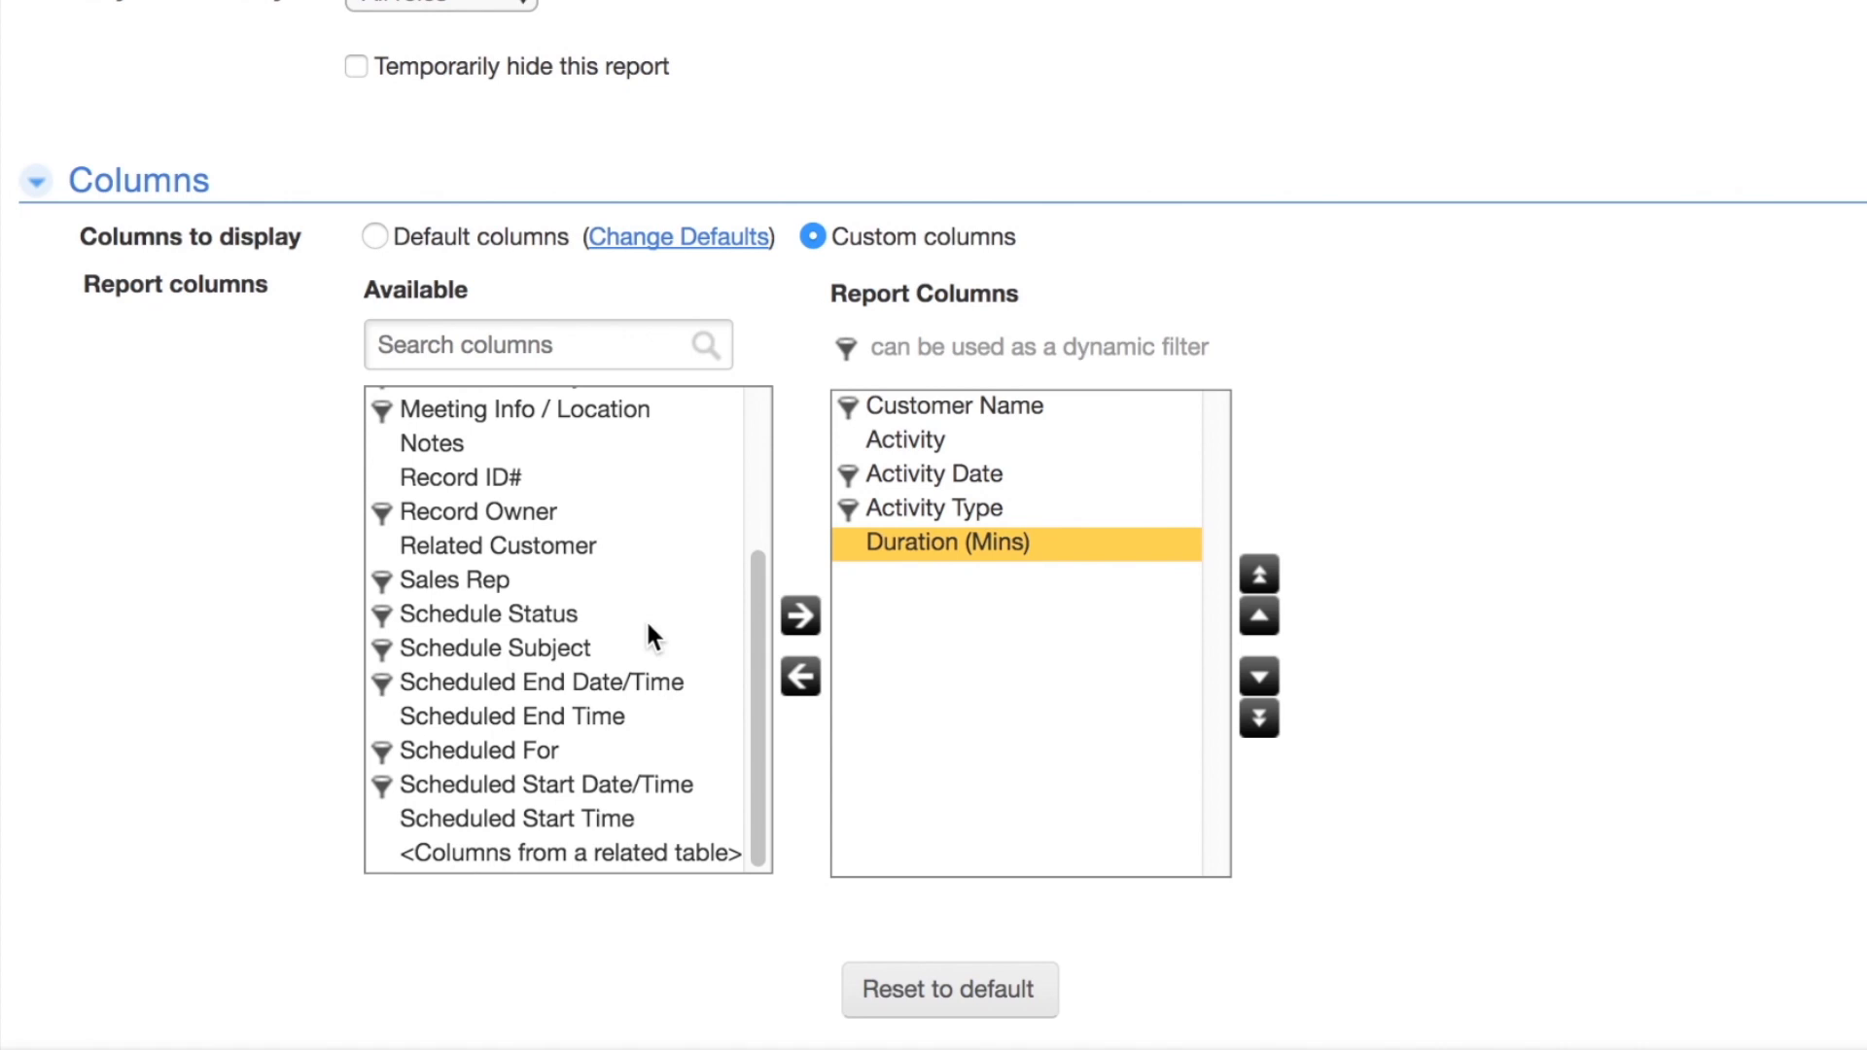
left_click(601, 750)
left_click(799, 615)
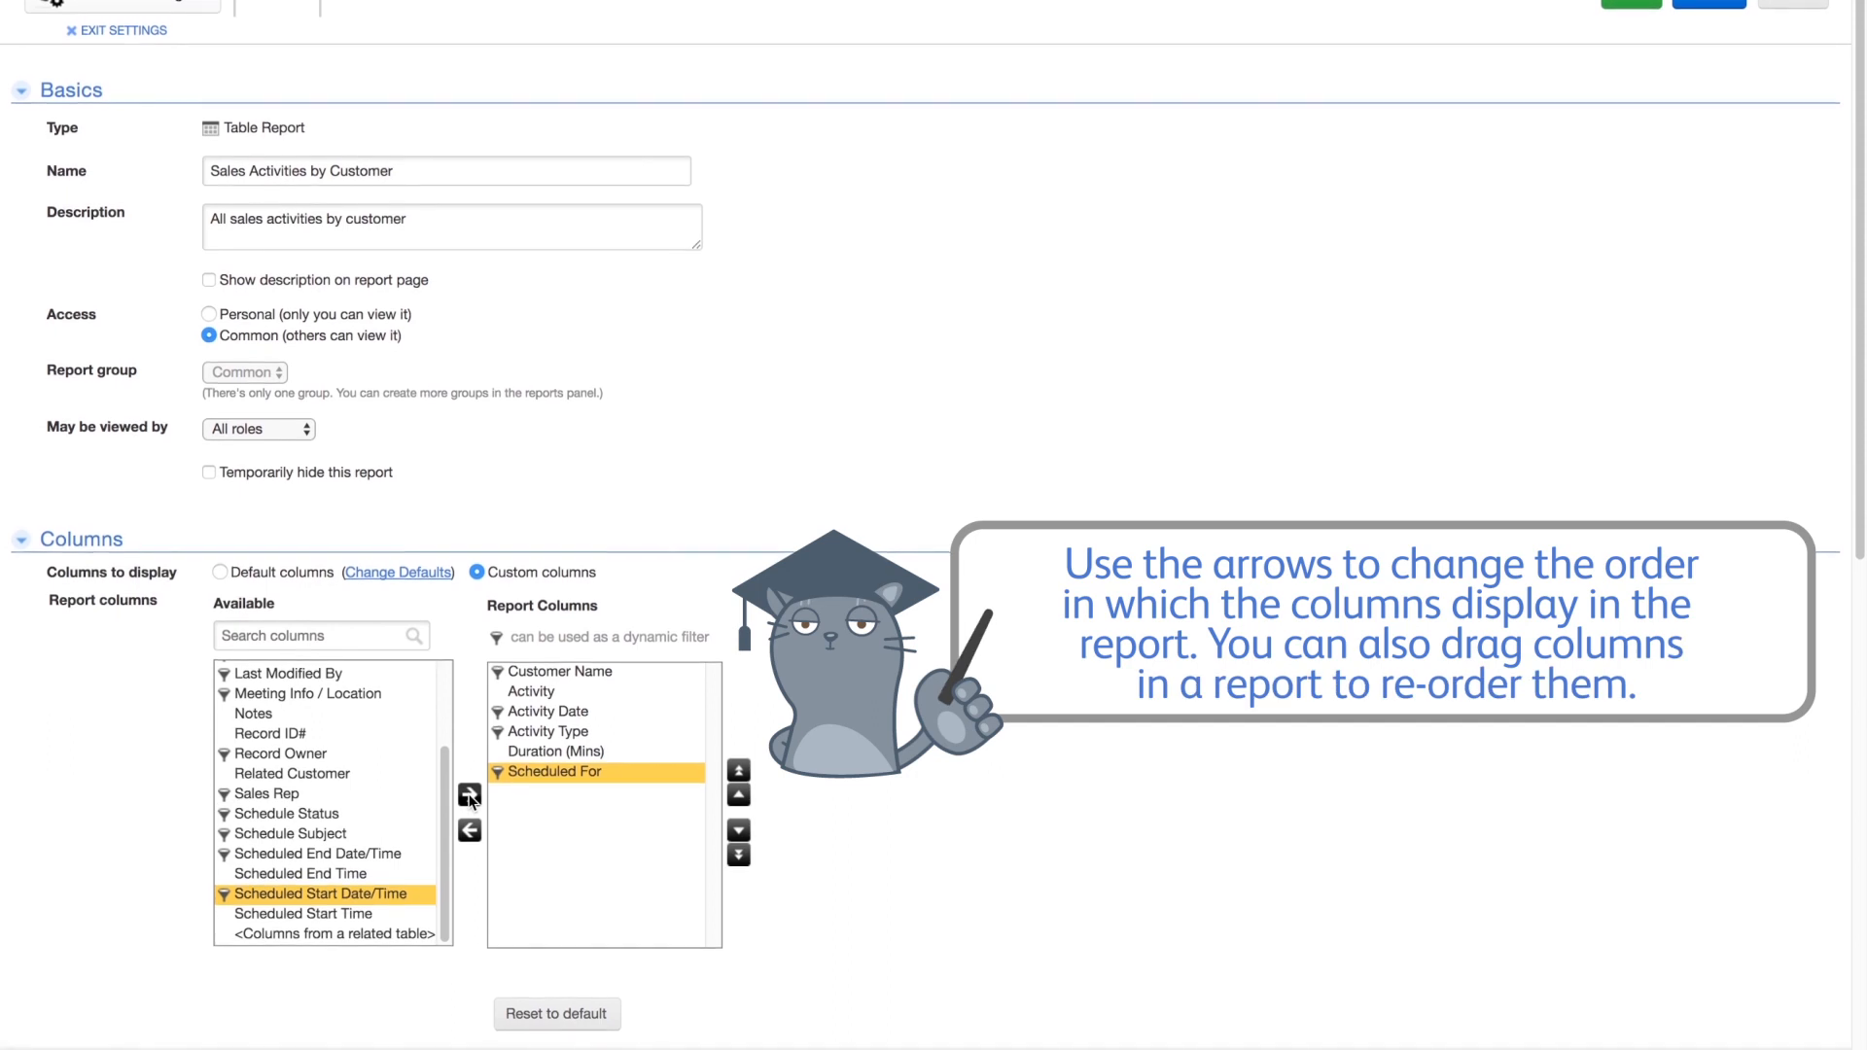
left_click(540, 731)
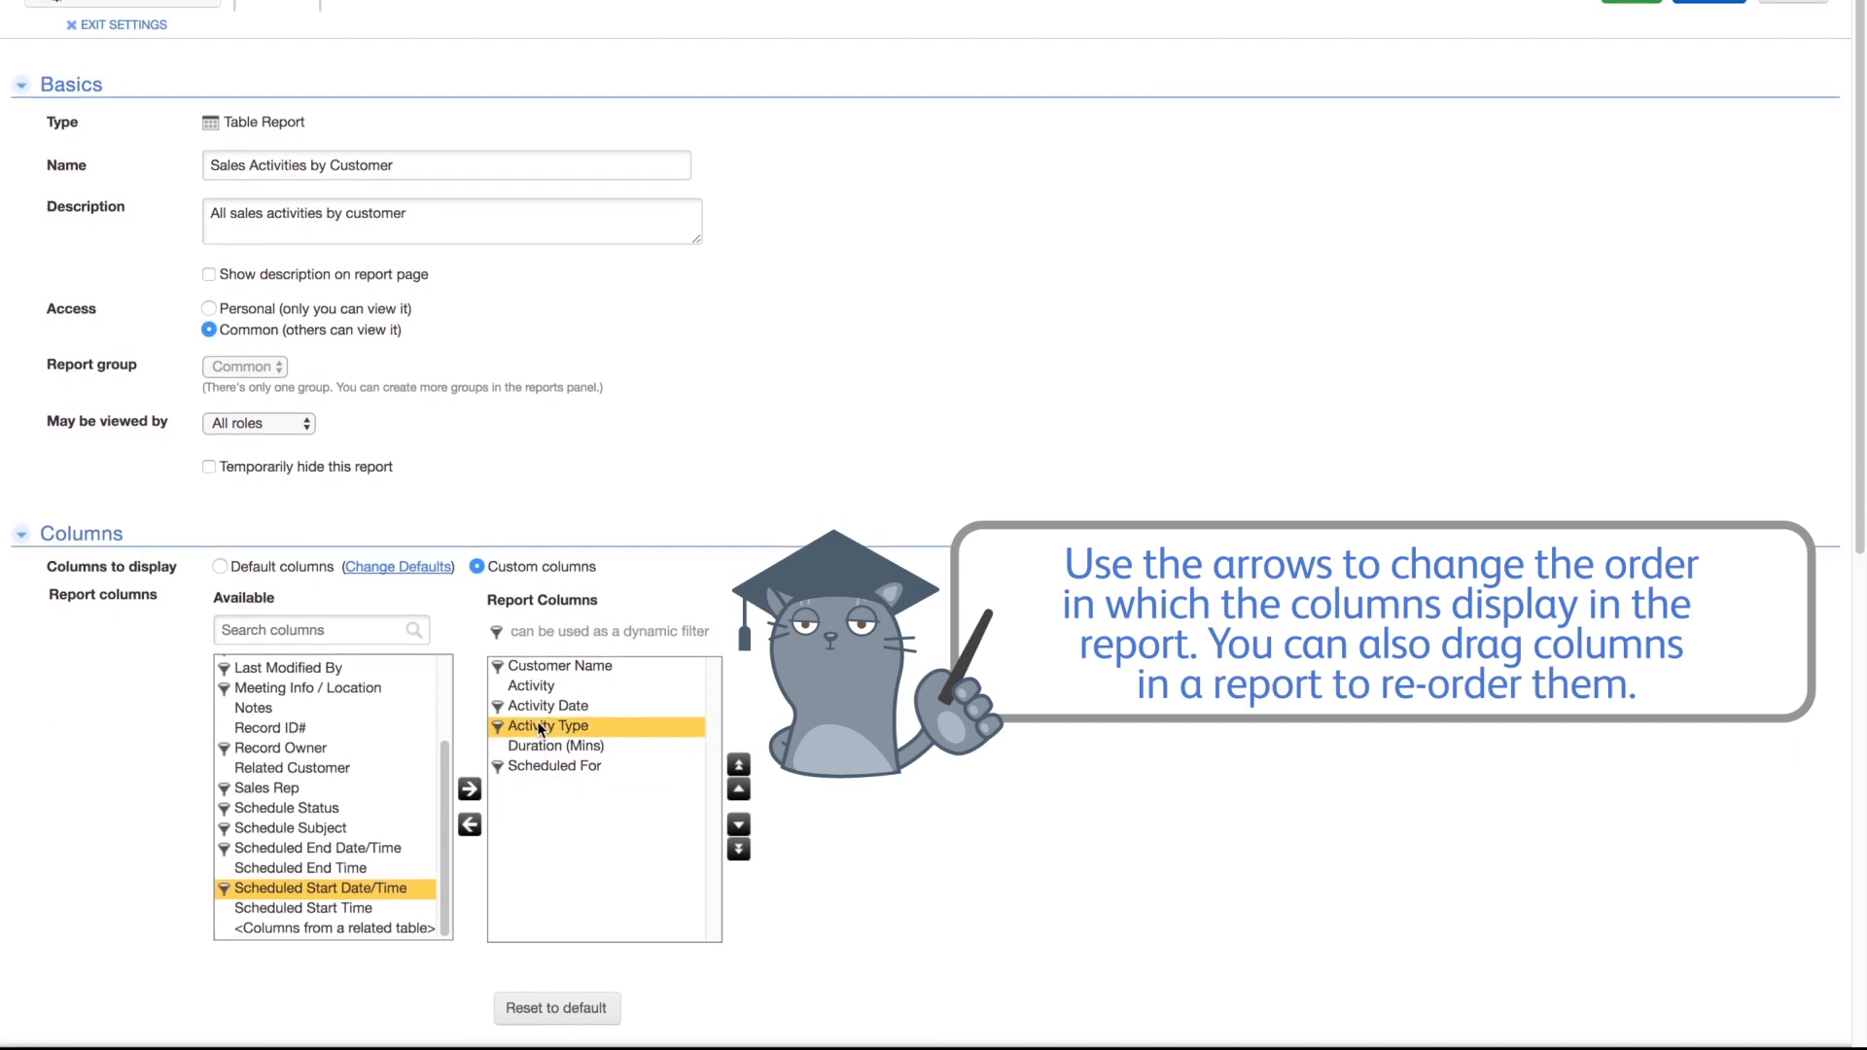
left_click(739, 786)
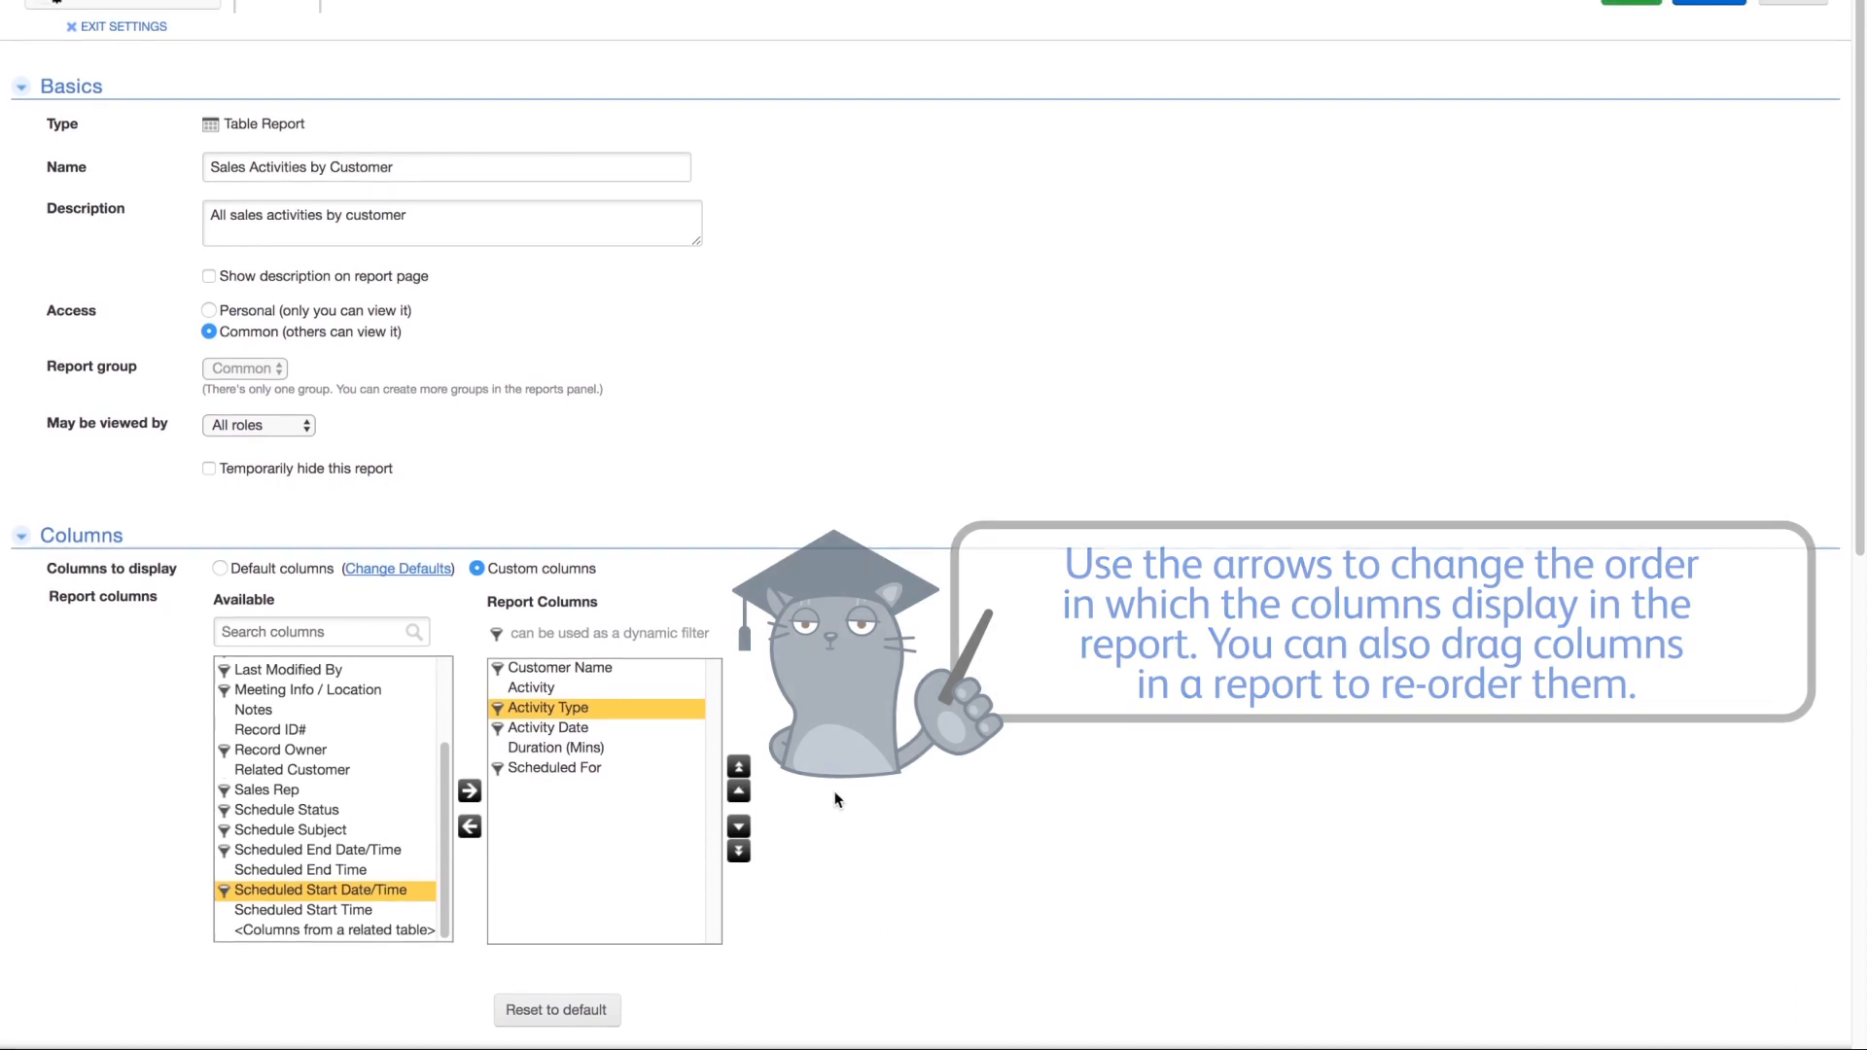
Sort and group the report from low to high by Customer Name, and save the report.
scroll(834, 802, "down", 10)
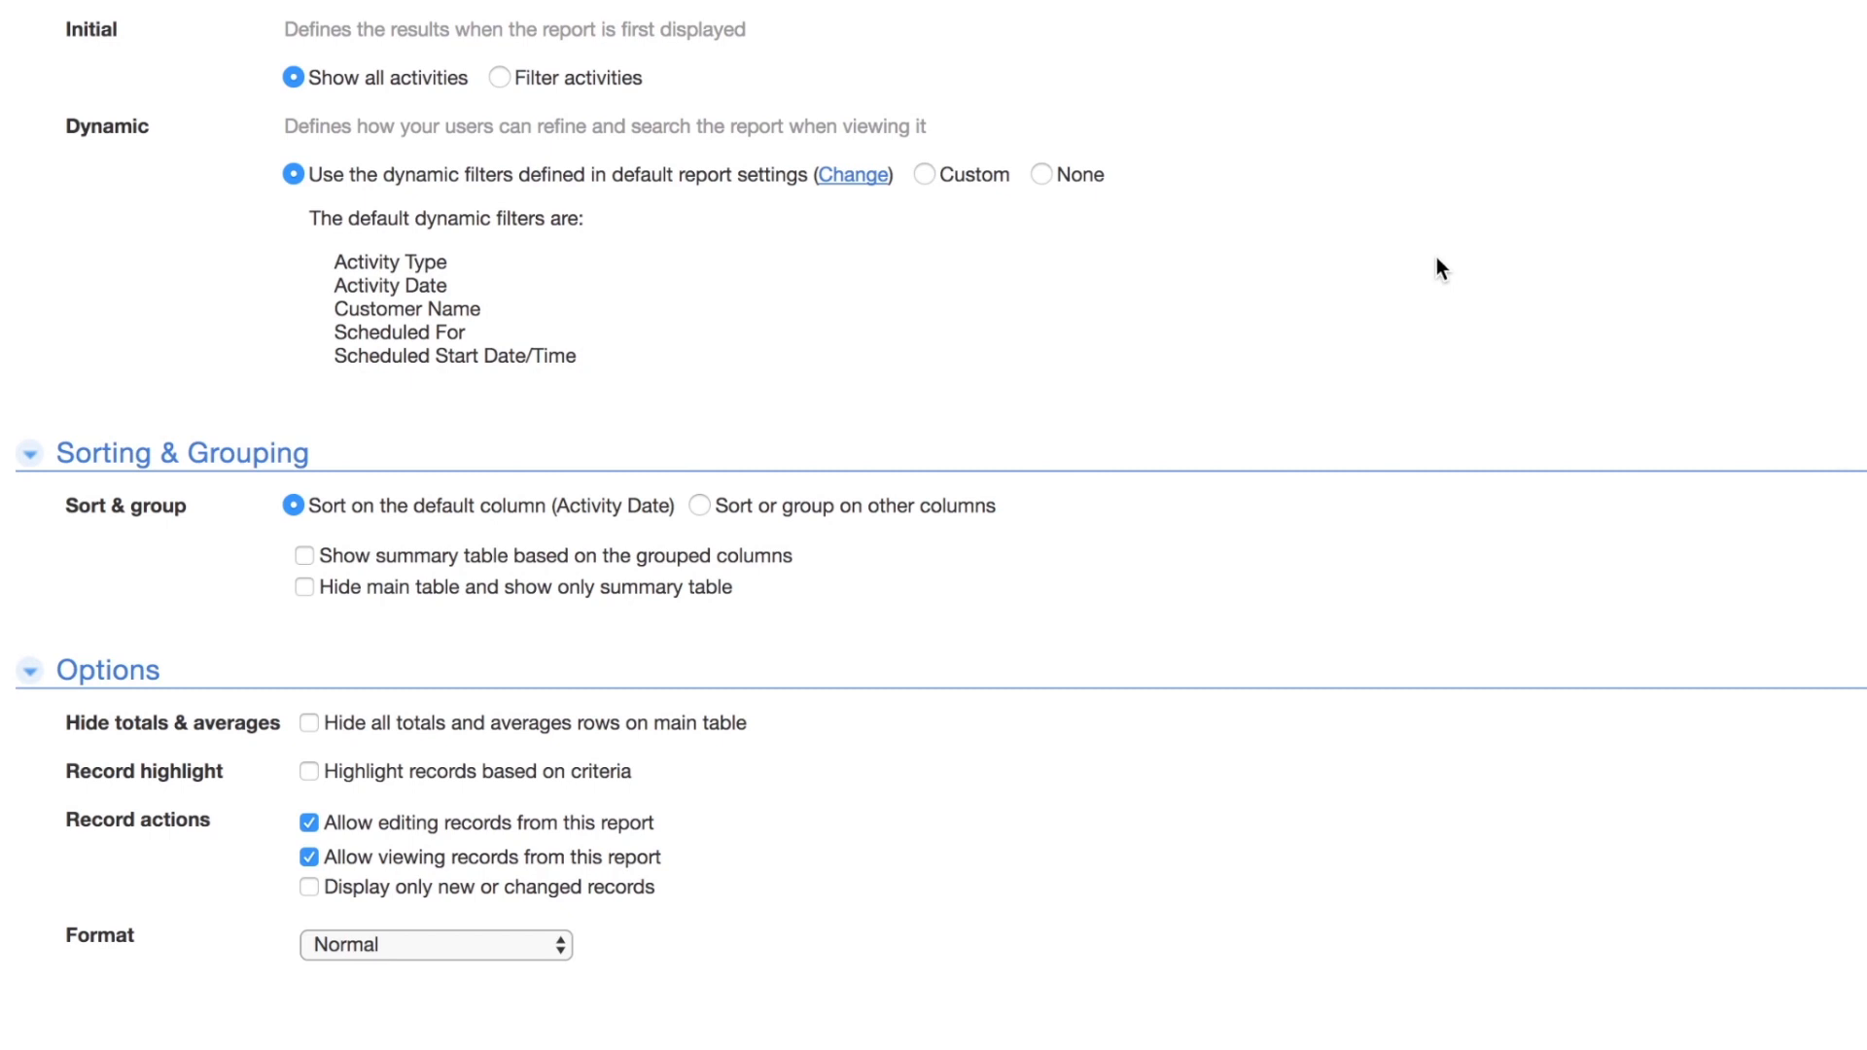
left_click(700, 507)
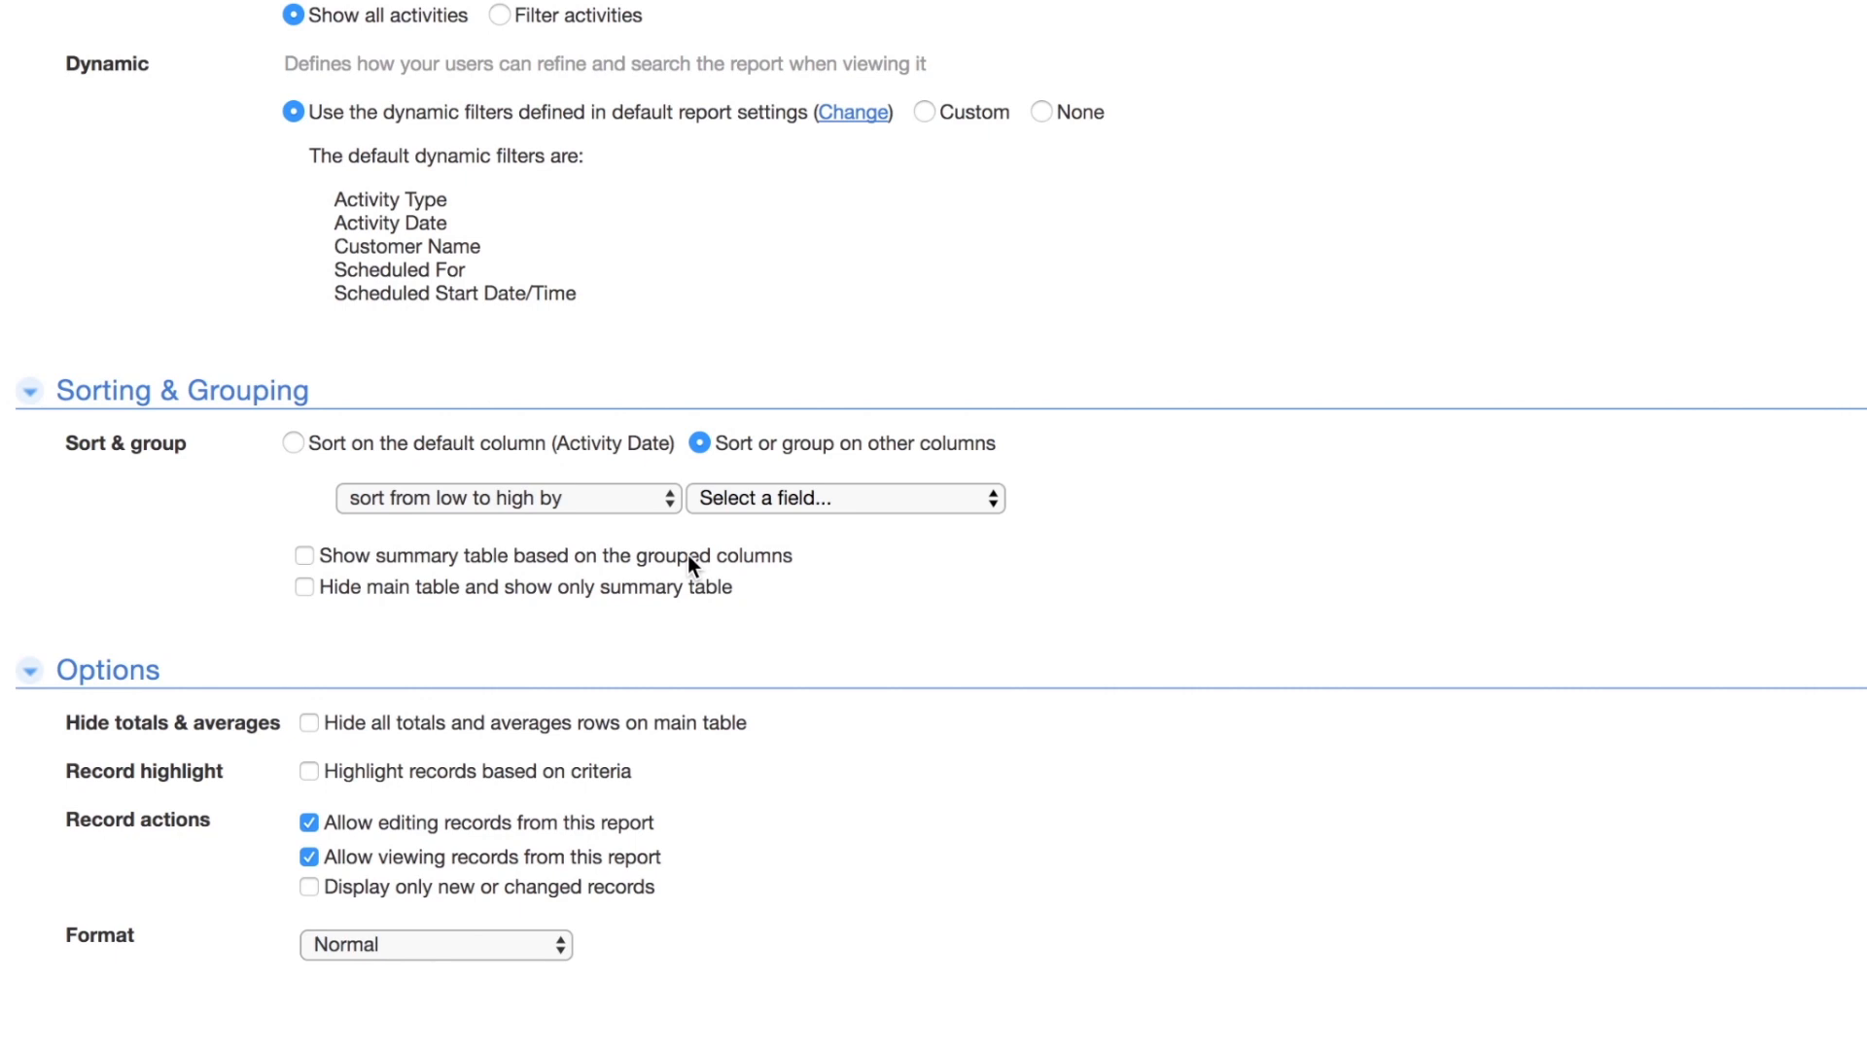
left_click(635, 497)
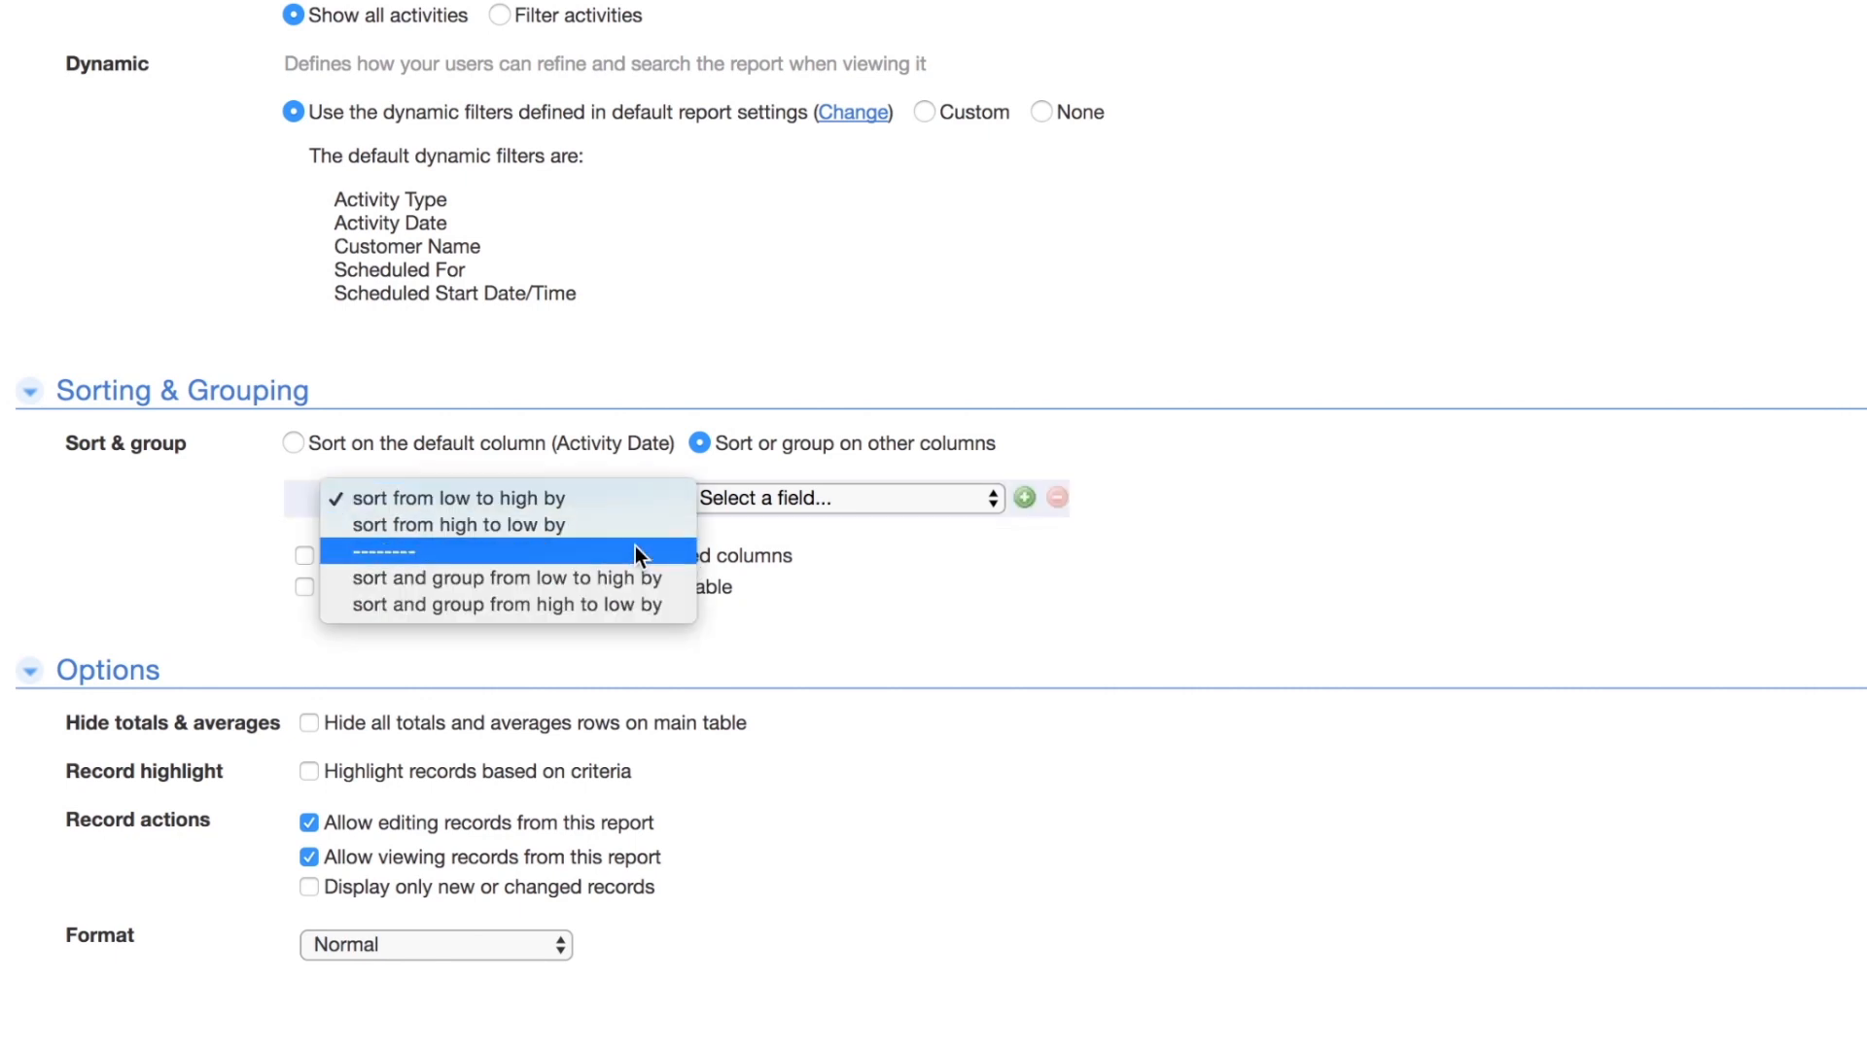
left_click(634, 577)
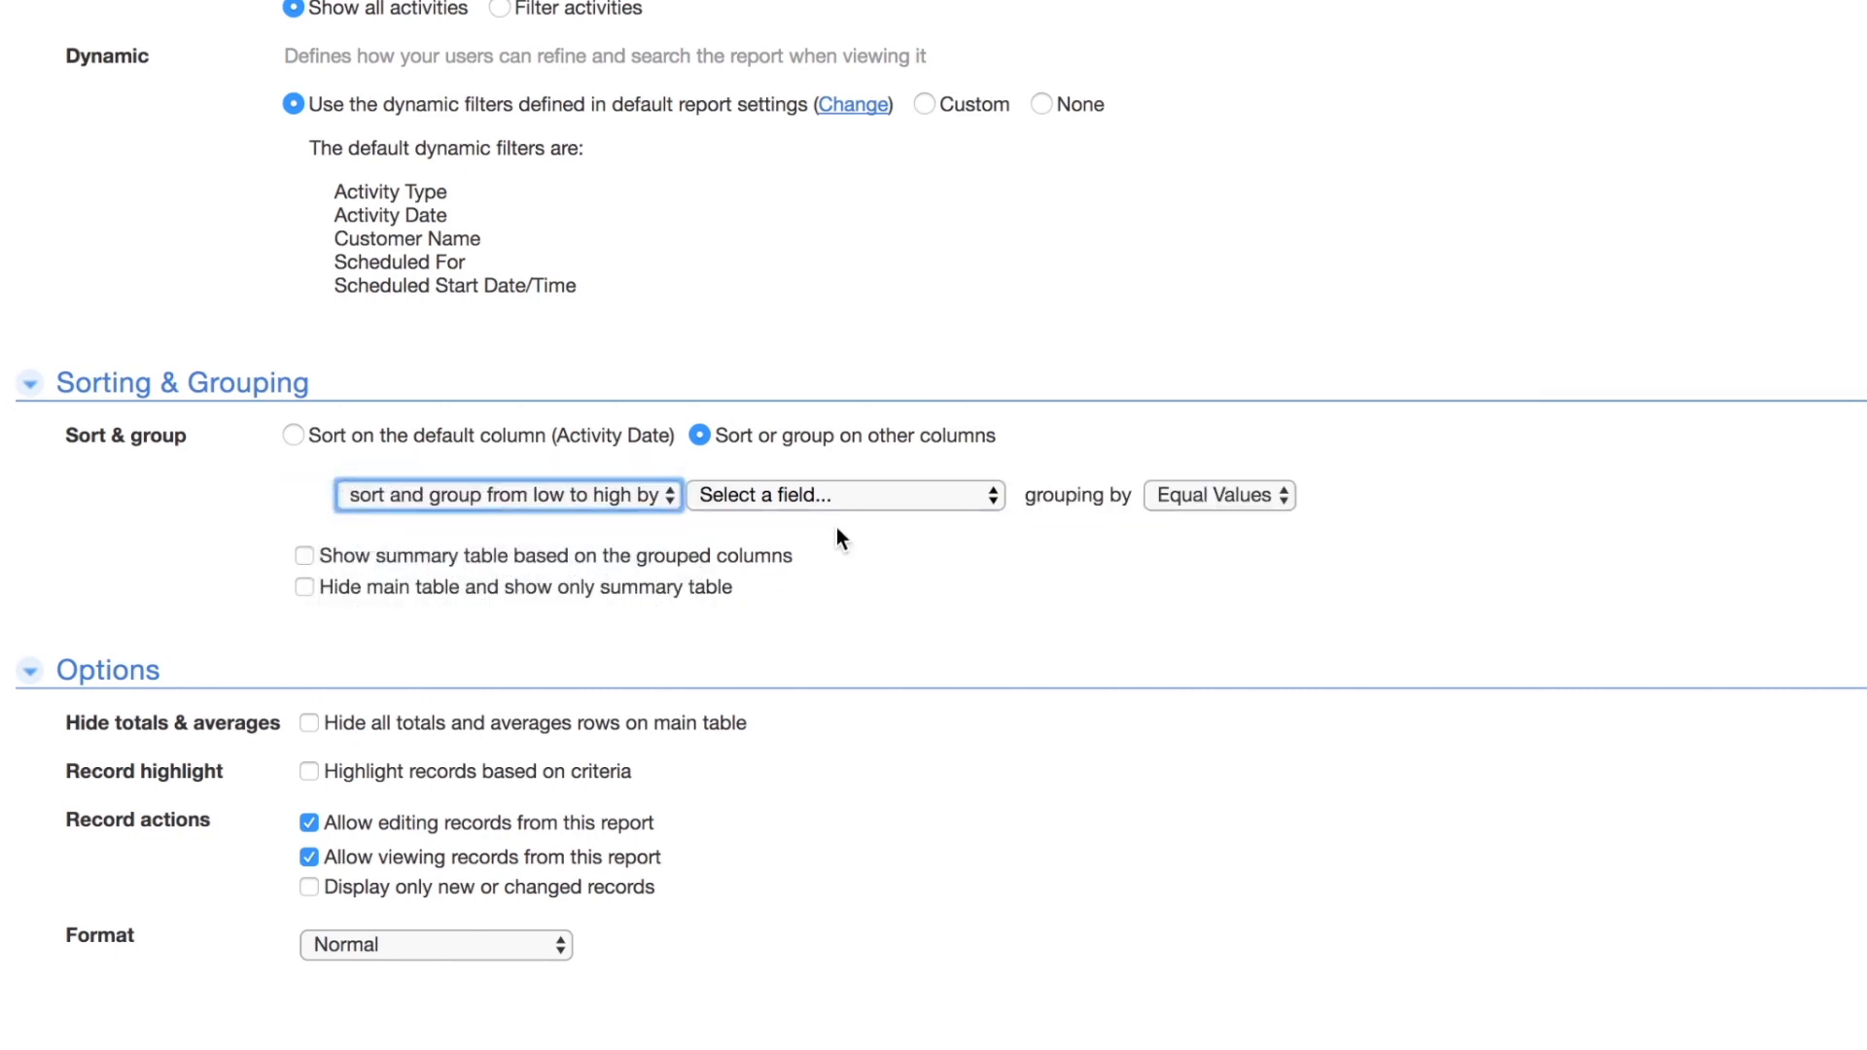
left_click(838, 493)
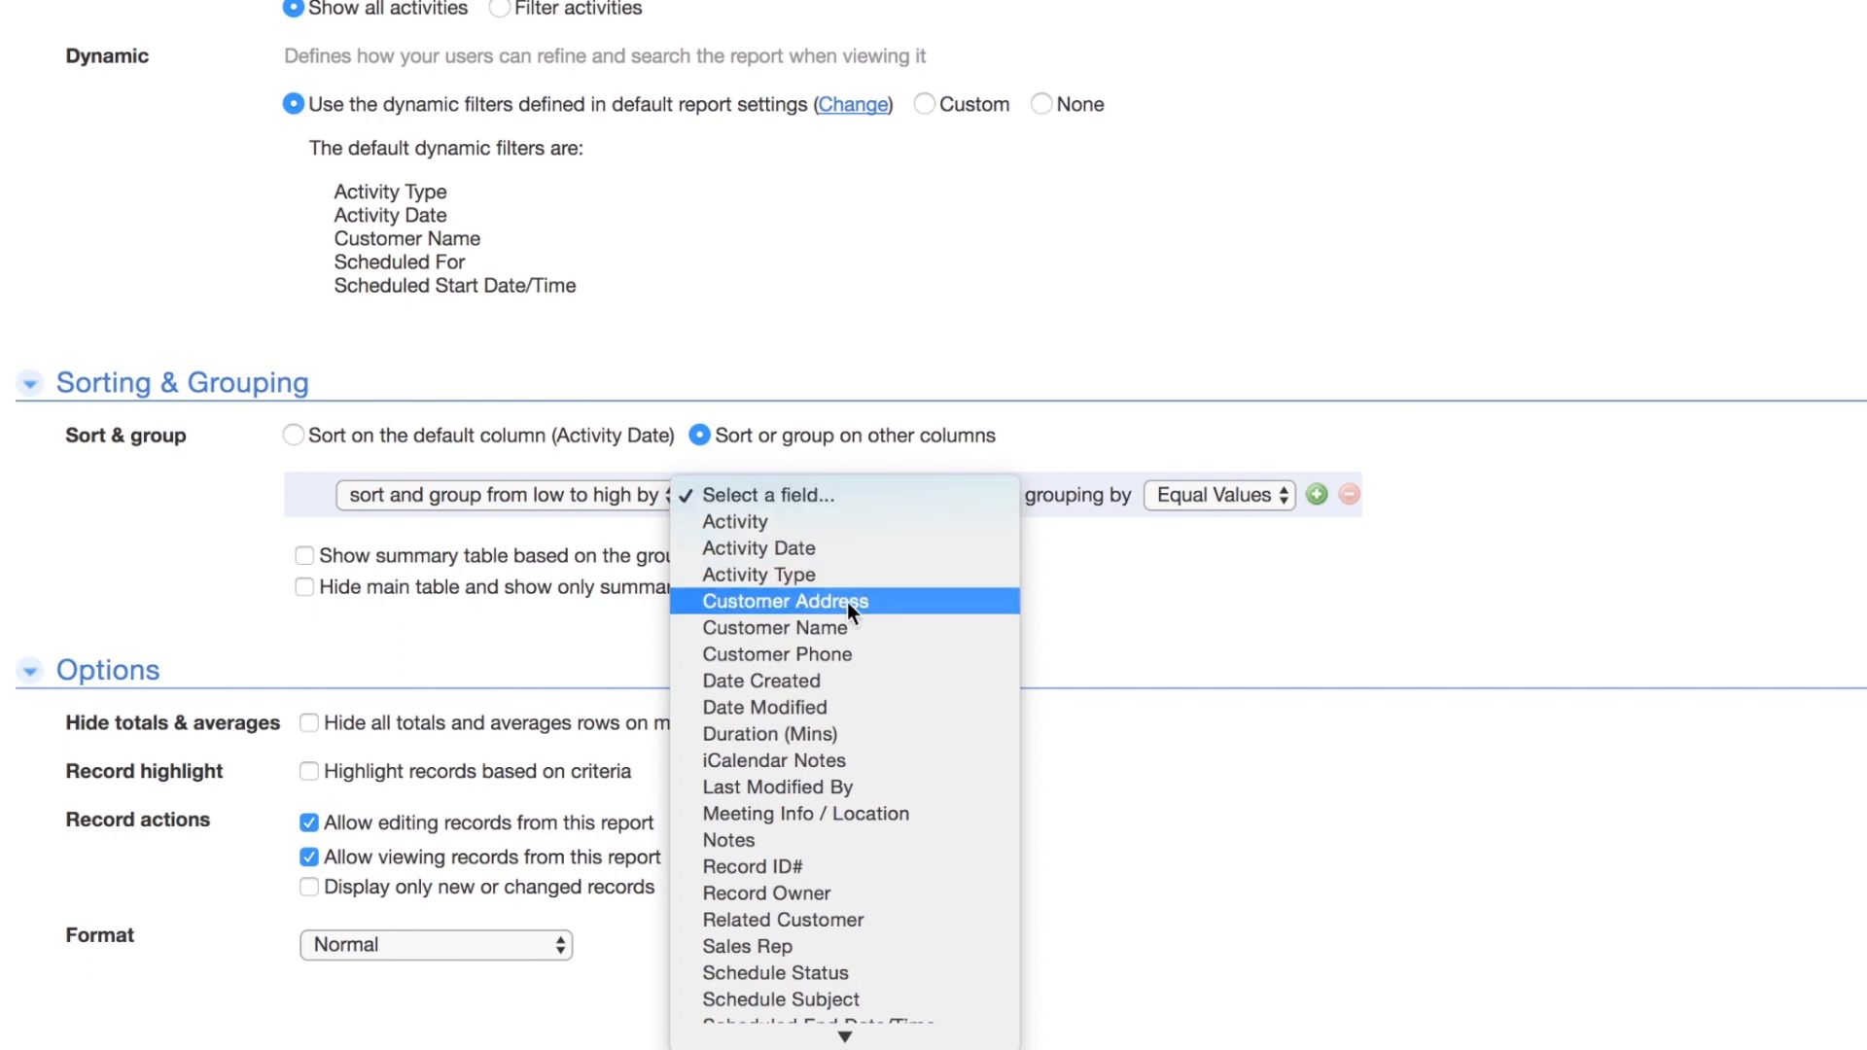
left_click(852, 627)
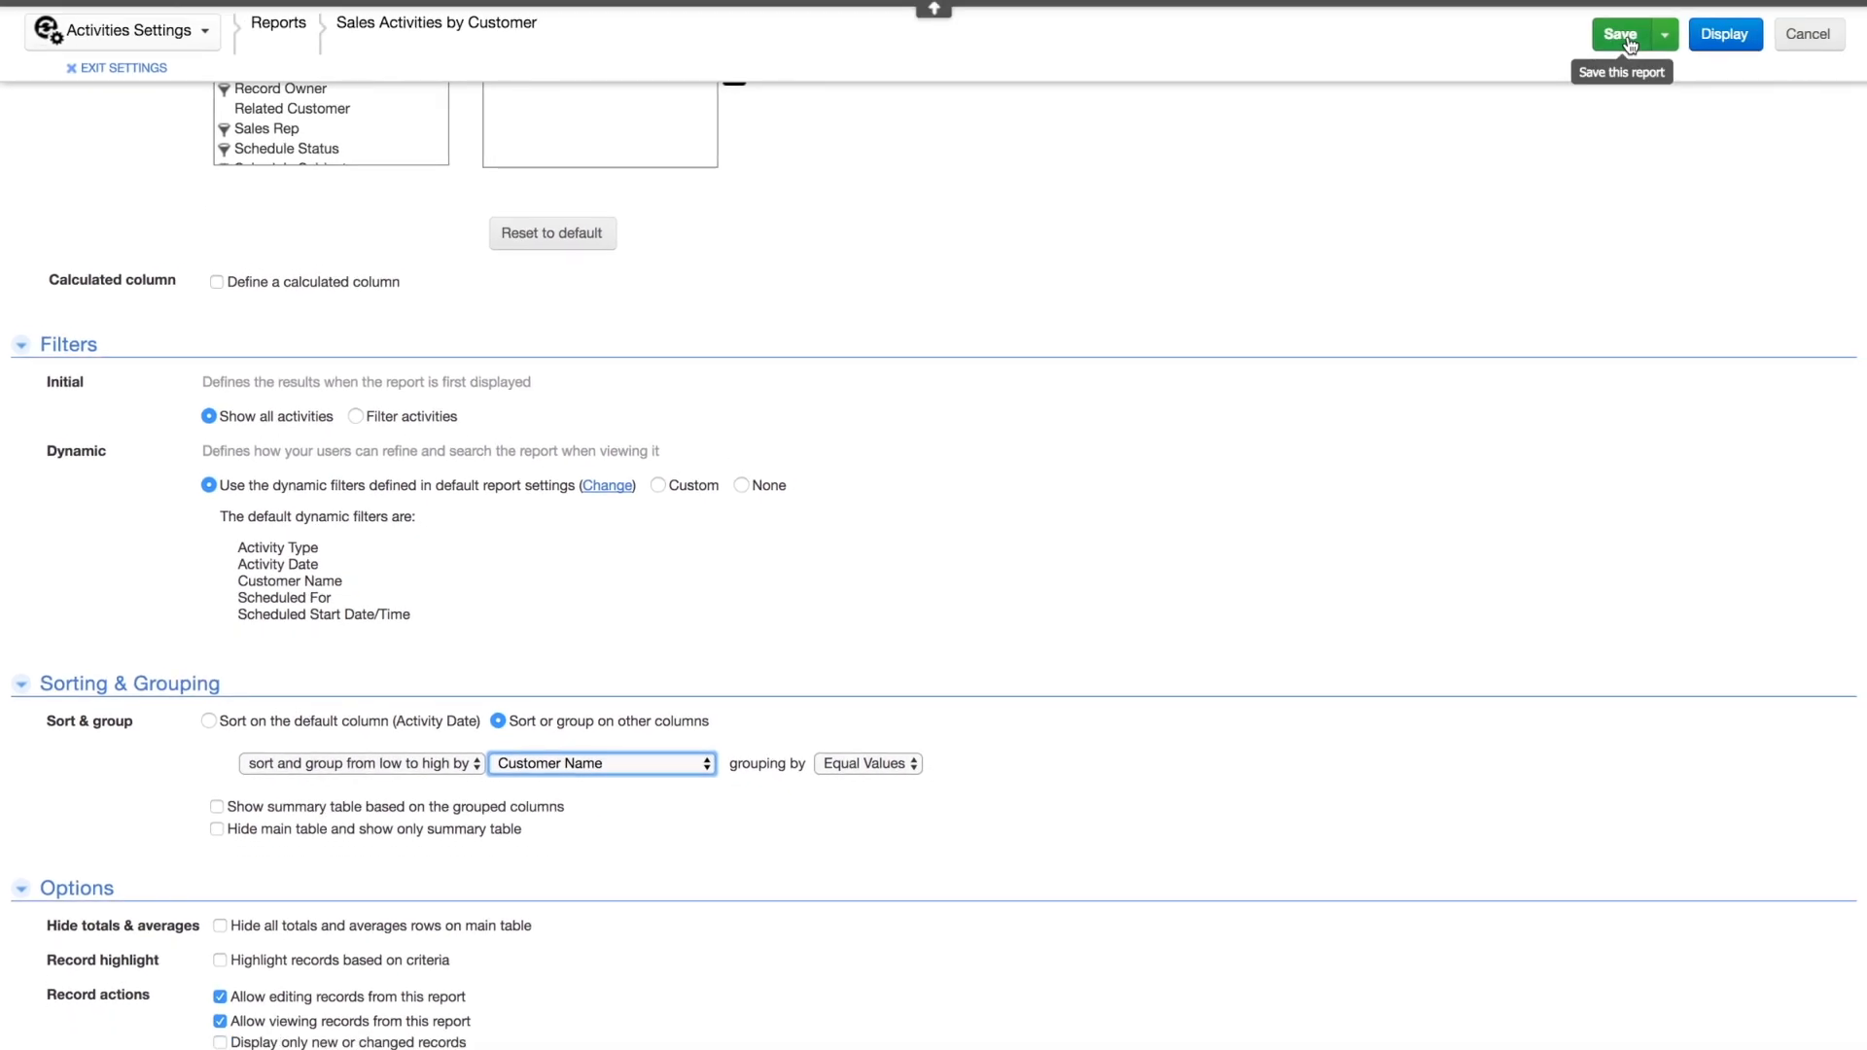
left_click(1630, 44)
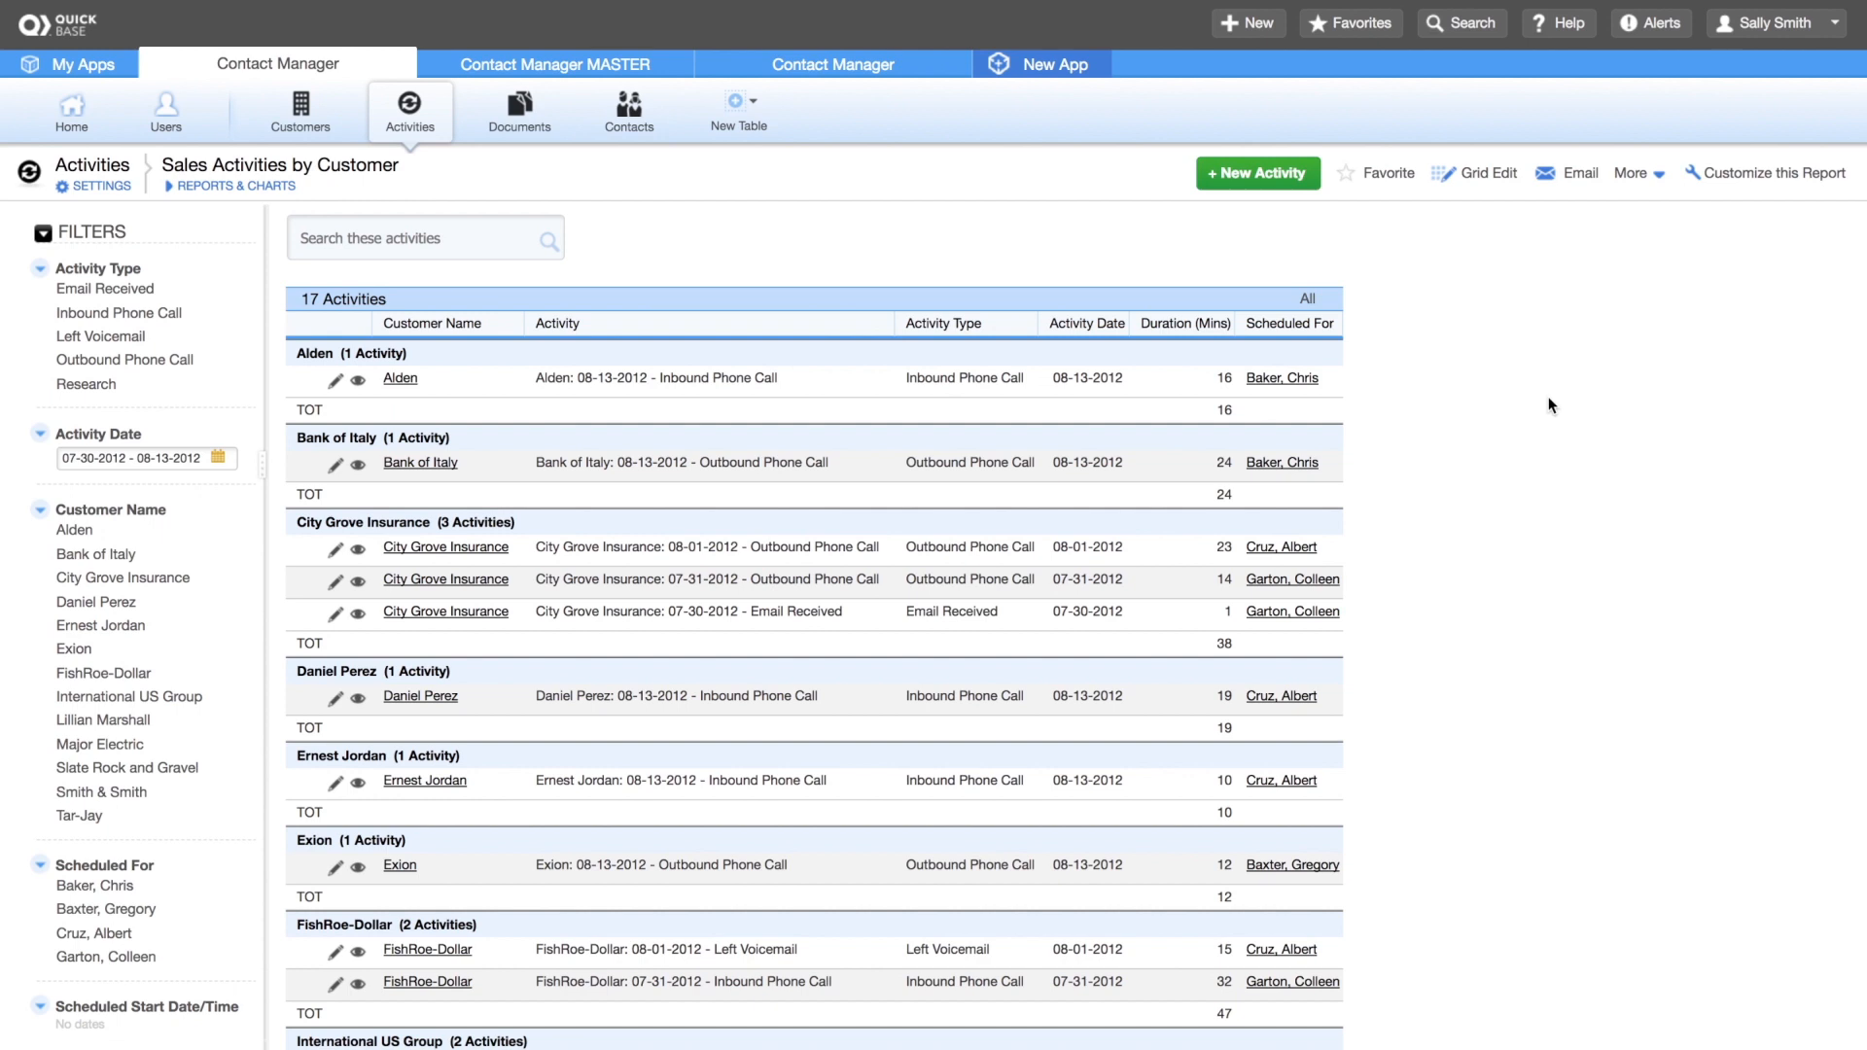
Customize the saved report and save a copy as "My Sales Activities" with the description "Each sales rep's individual activities".
left_click(1802, 179)
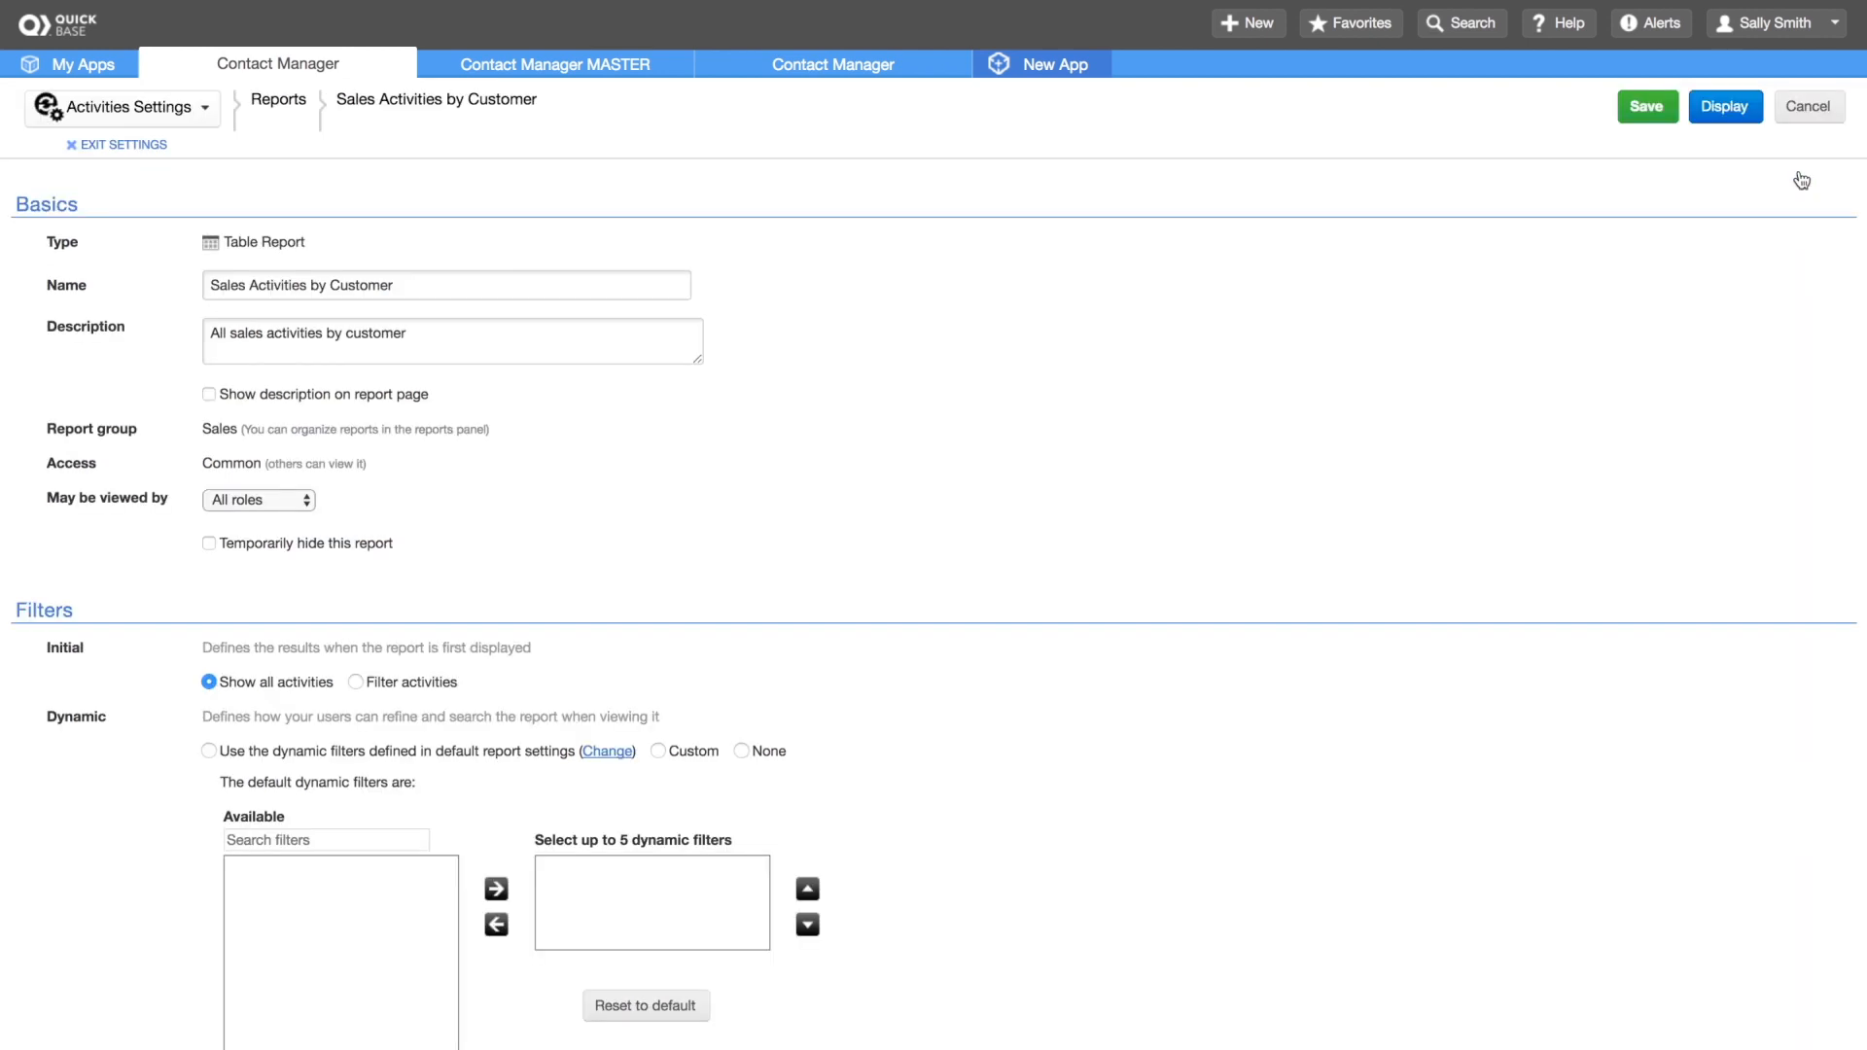
left_click(1673, 107)
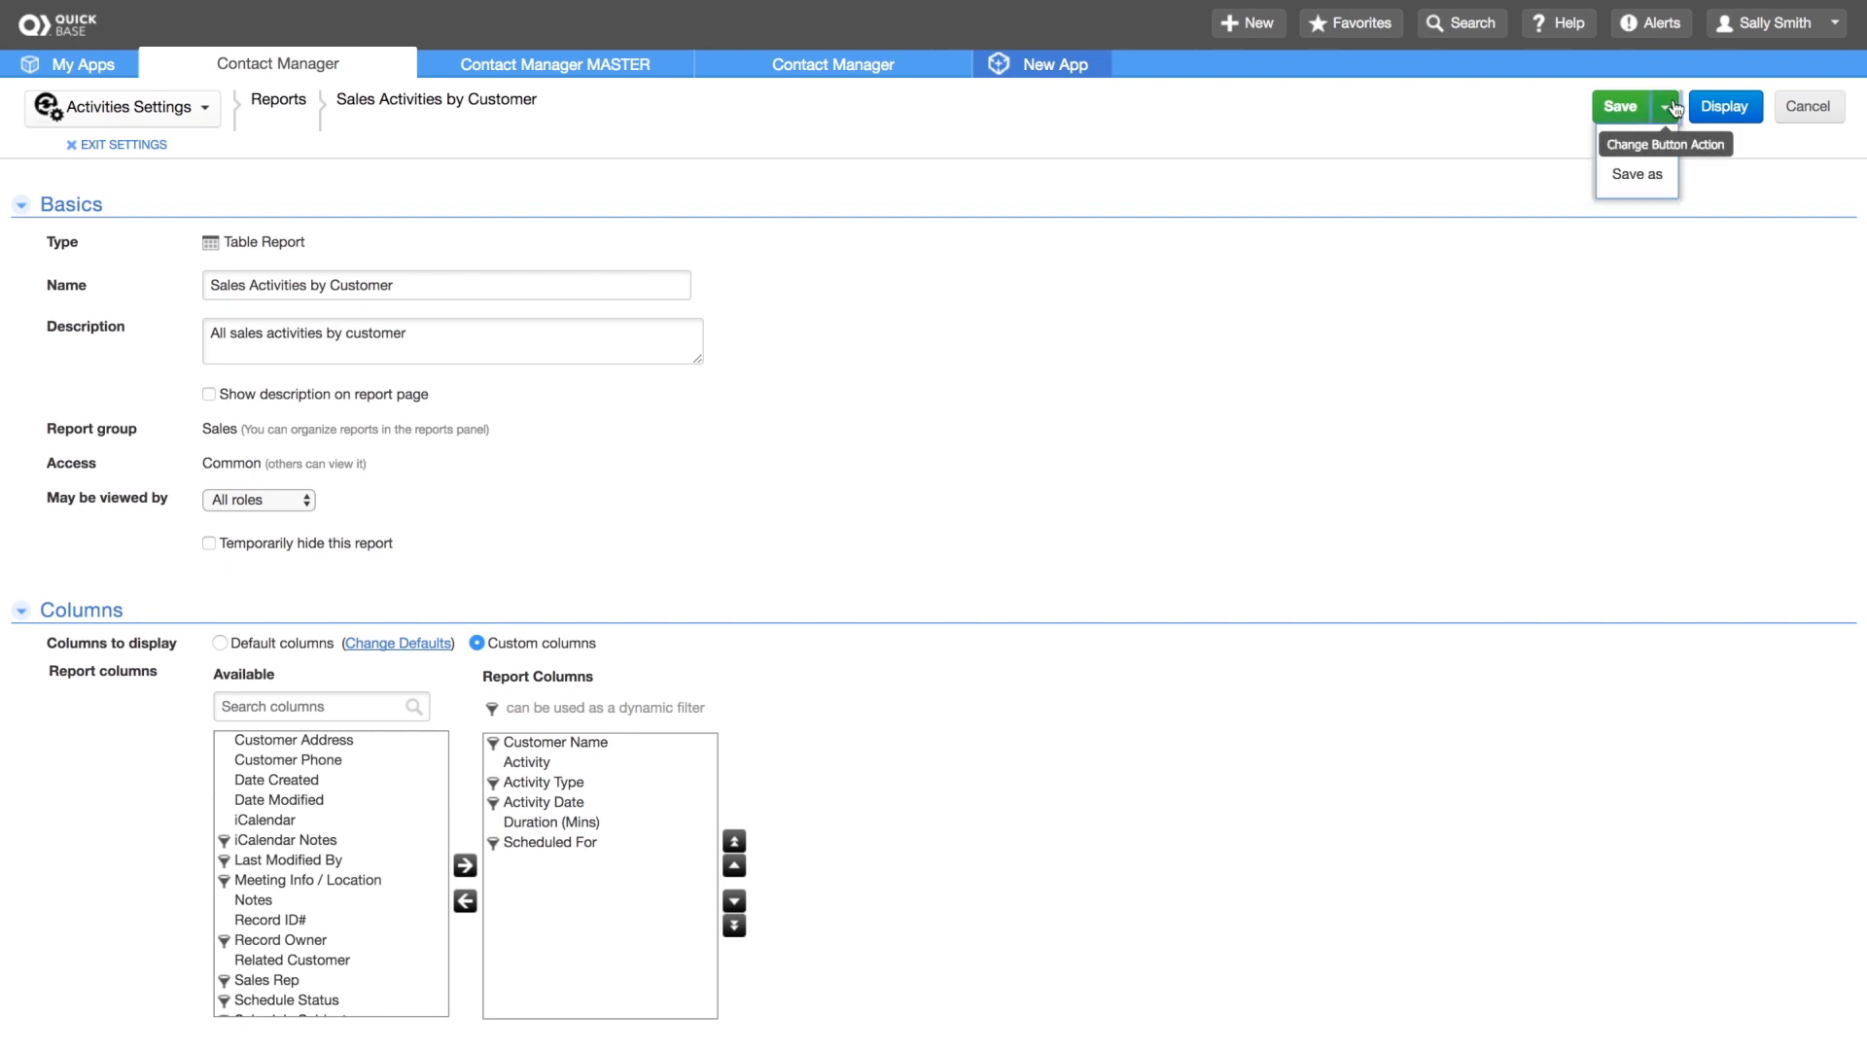
left_click(1638, 174)
key("Tab")
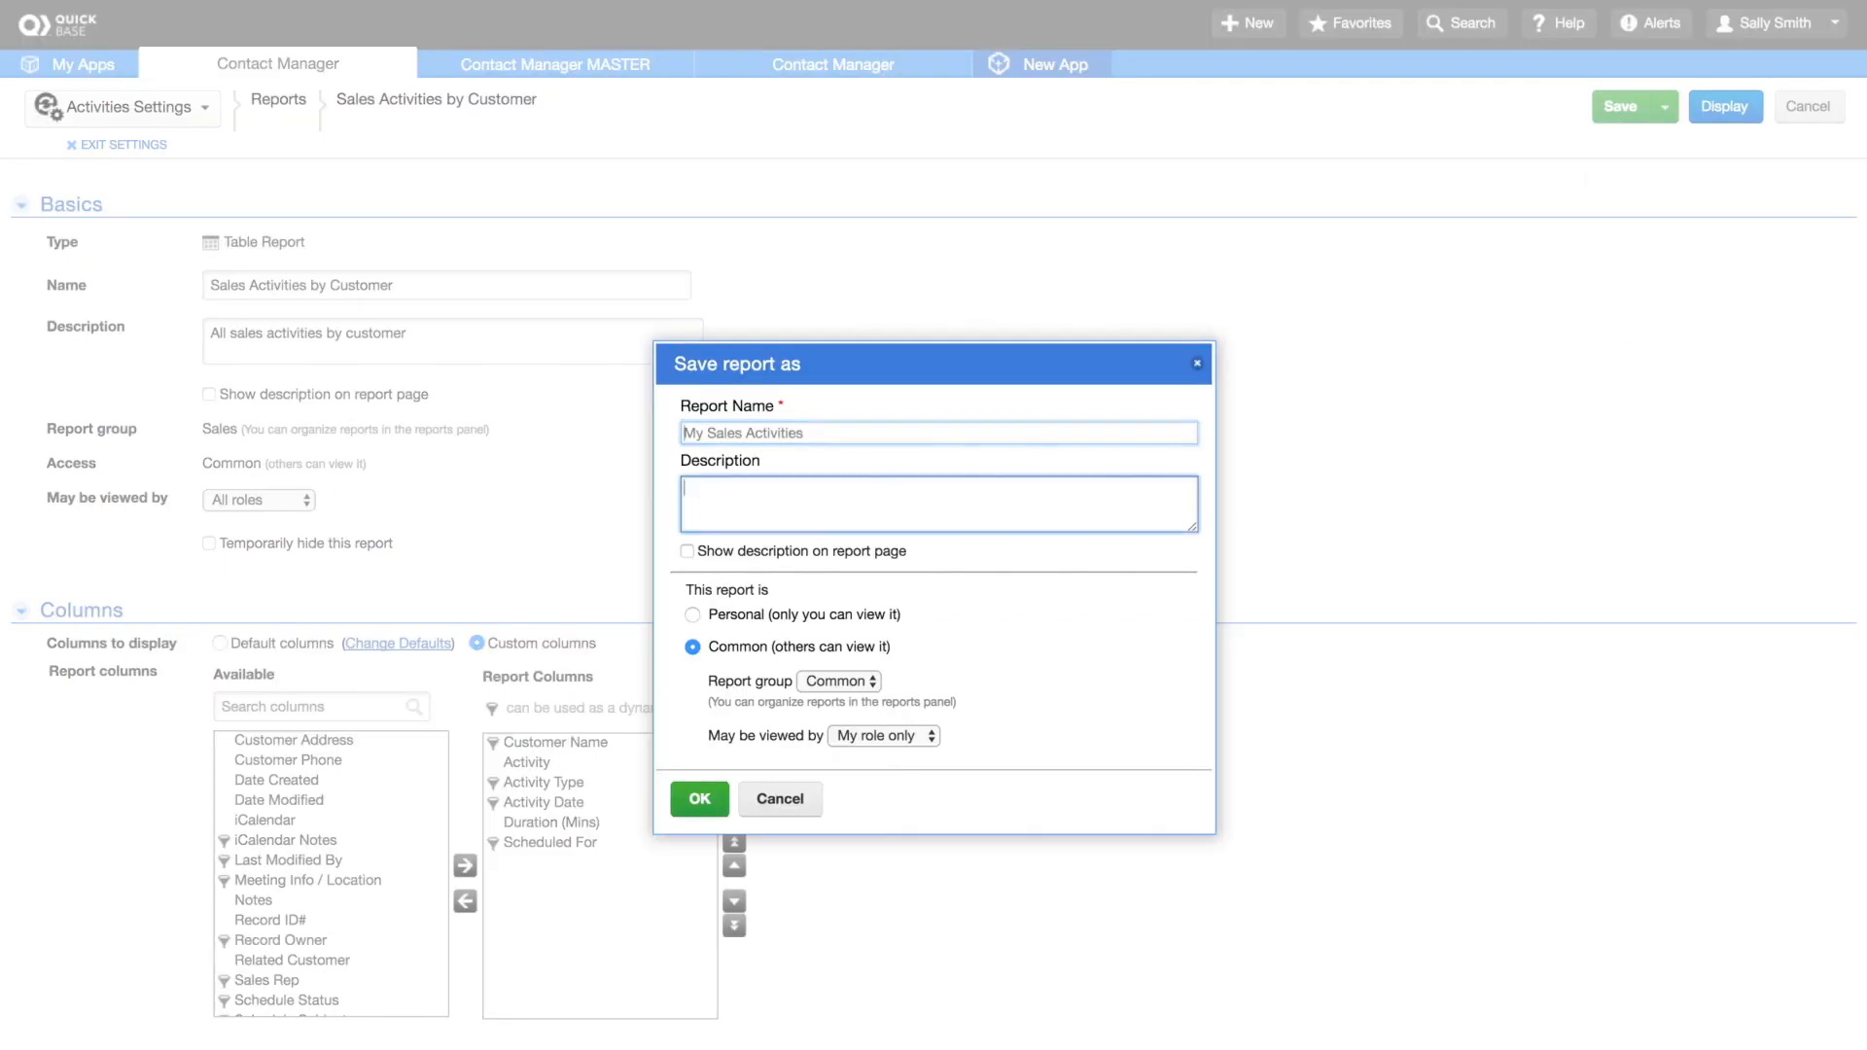
type("Each sales rep's individual activities")
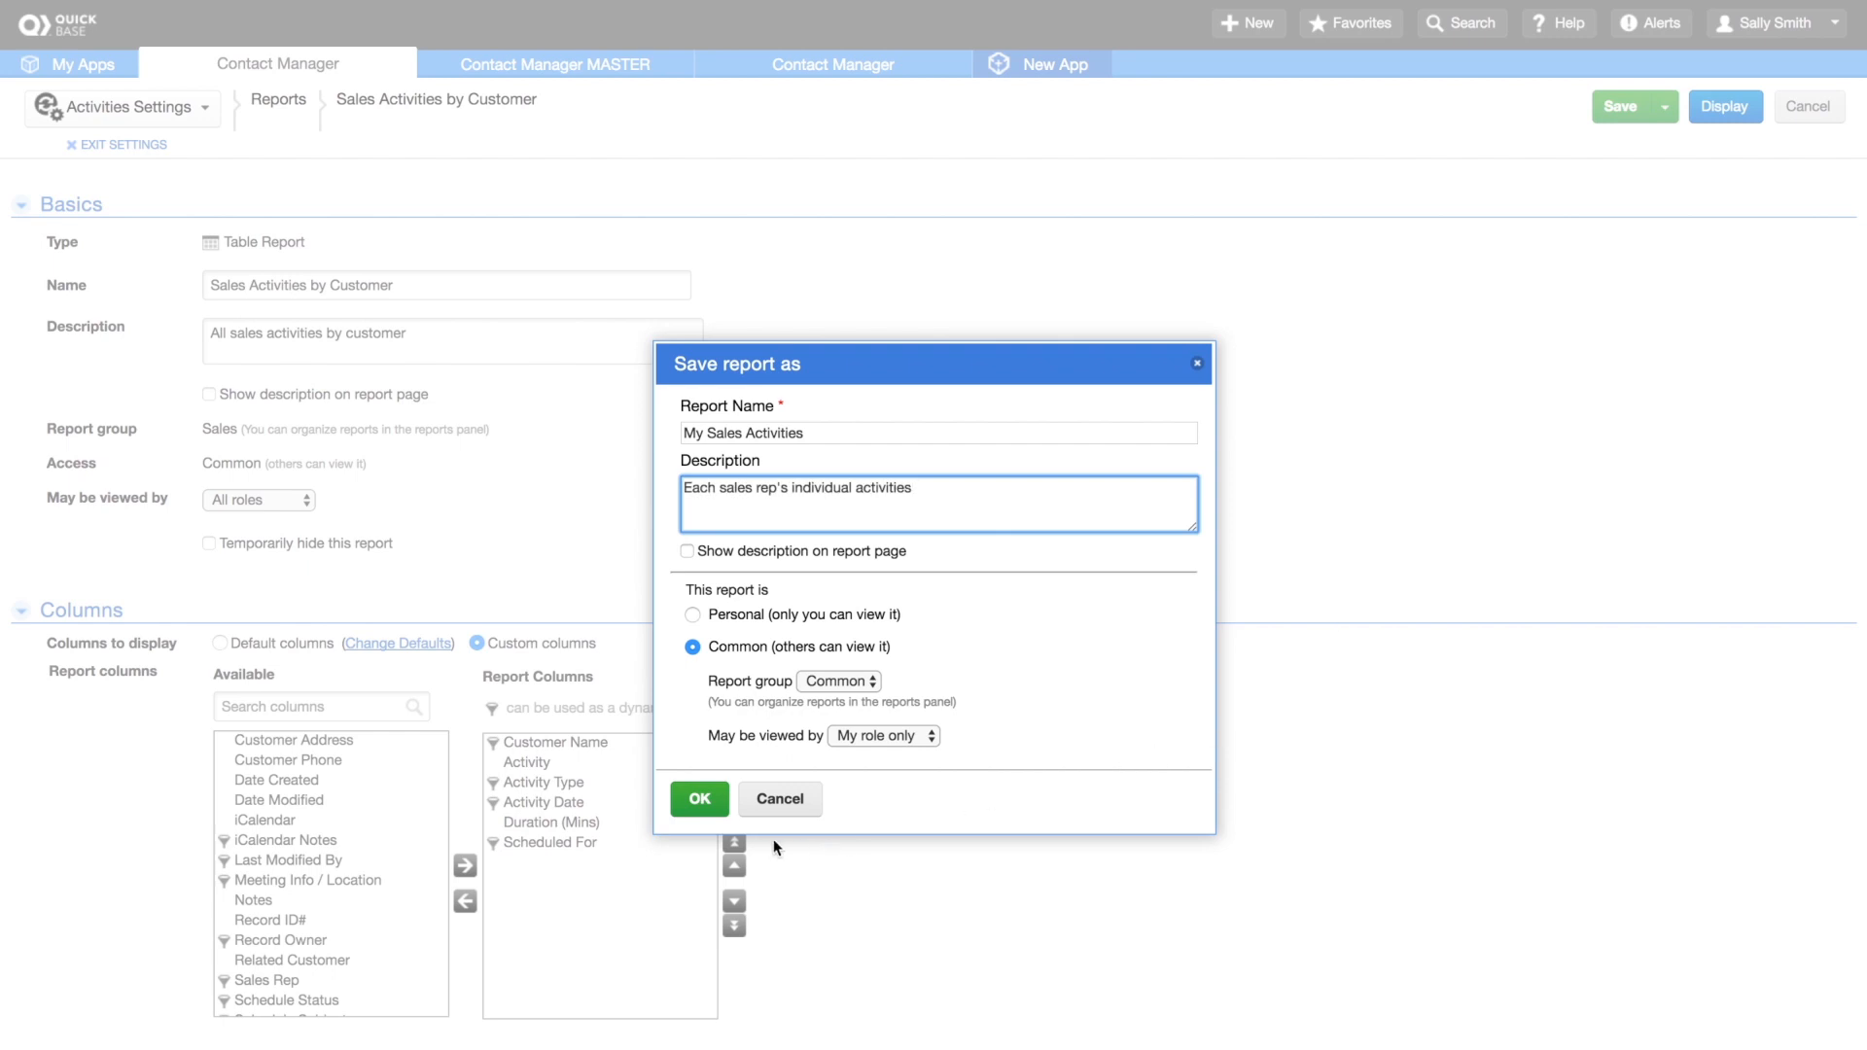
left_click(700, 799)
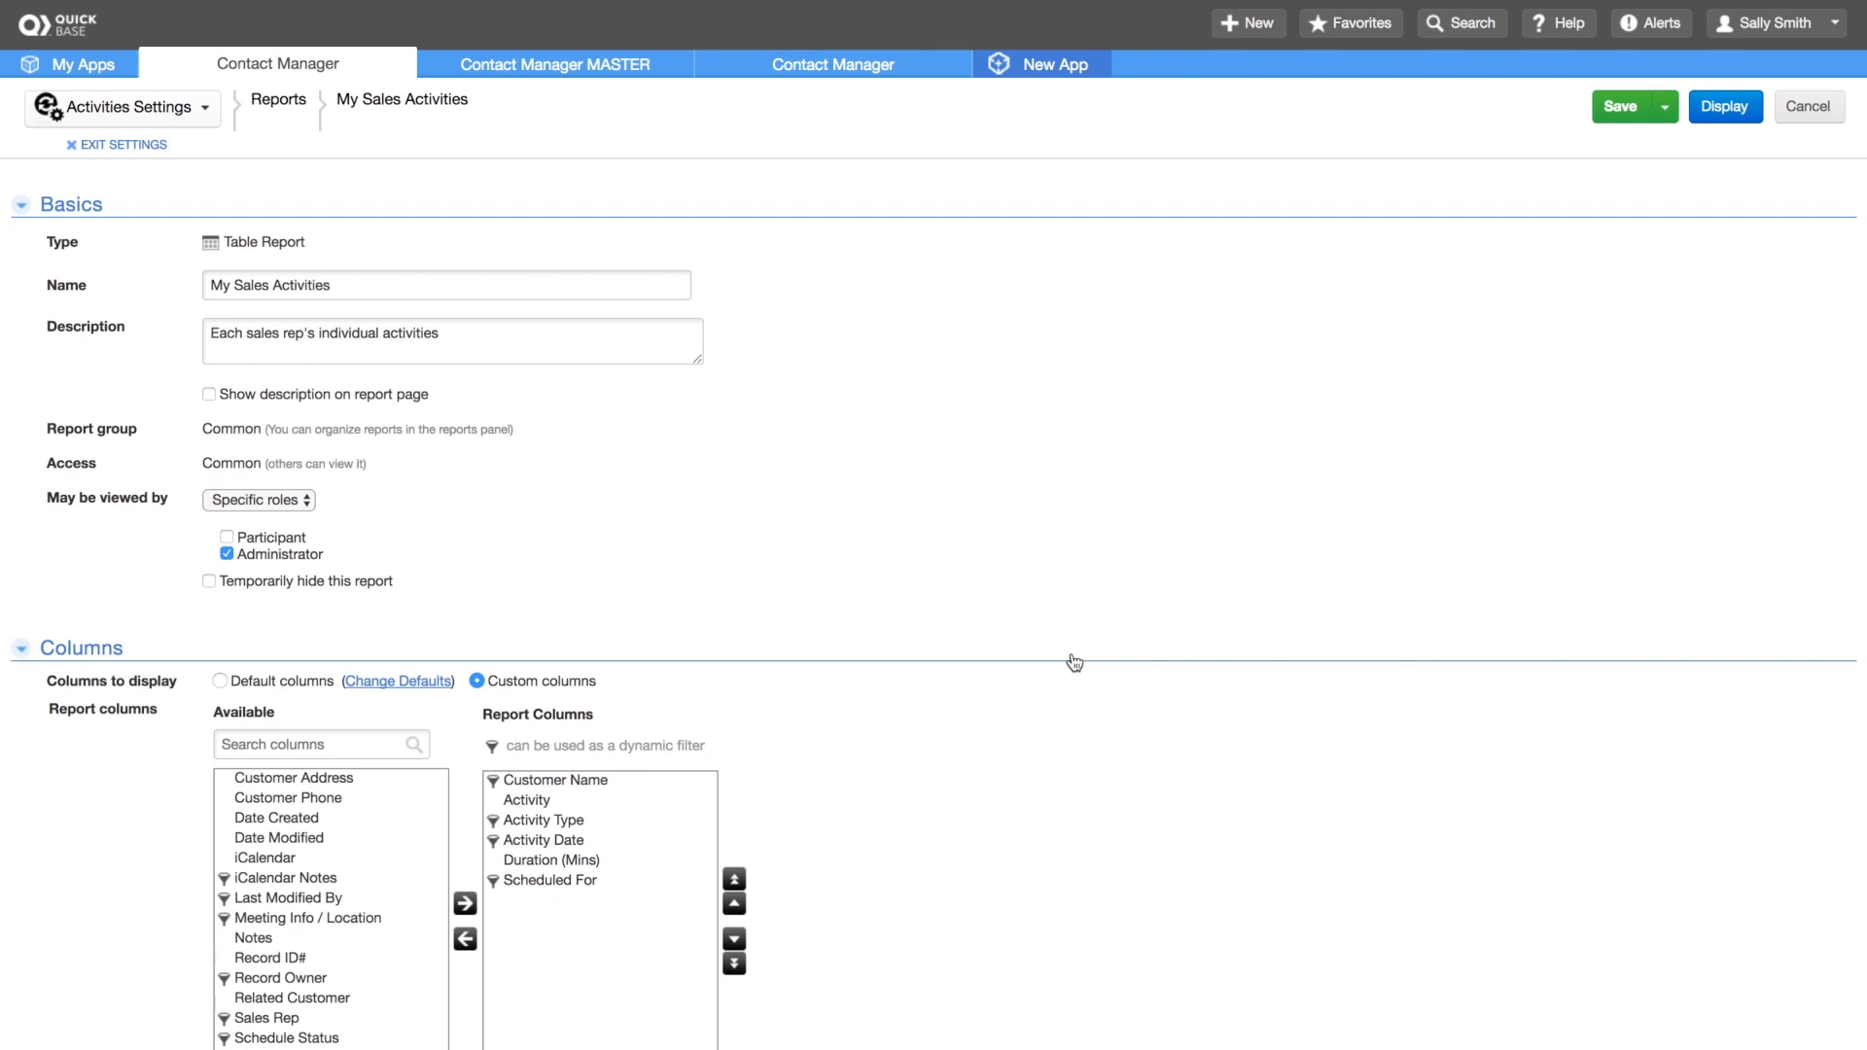
Filter the report's initial activities to those where Sales Rep is the current user, and save the report.
scroll(1074, 663, "down", 10)
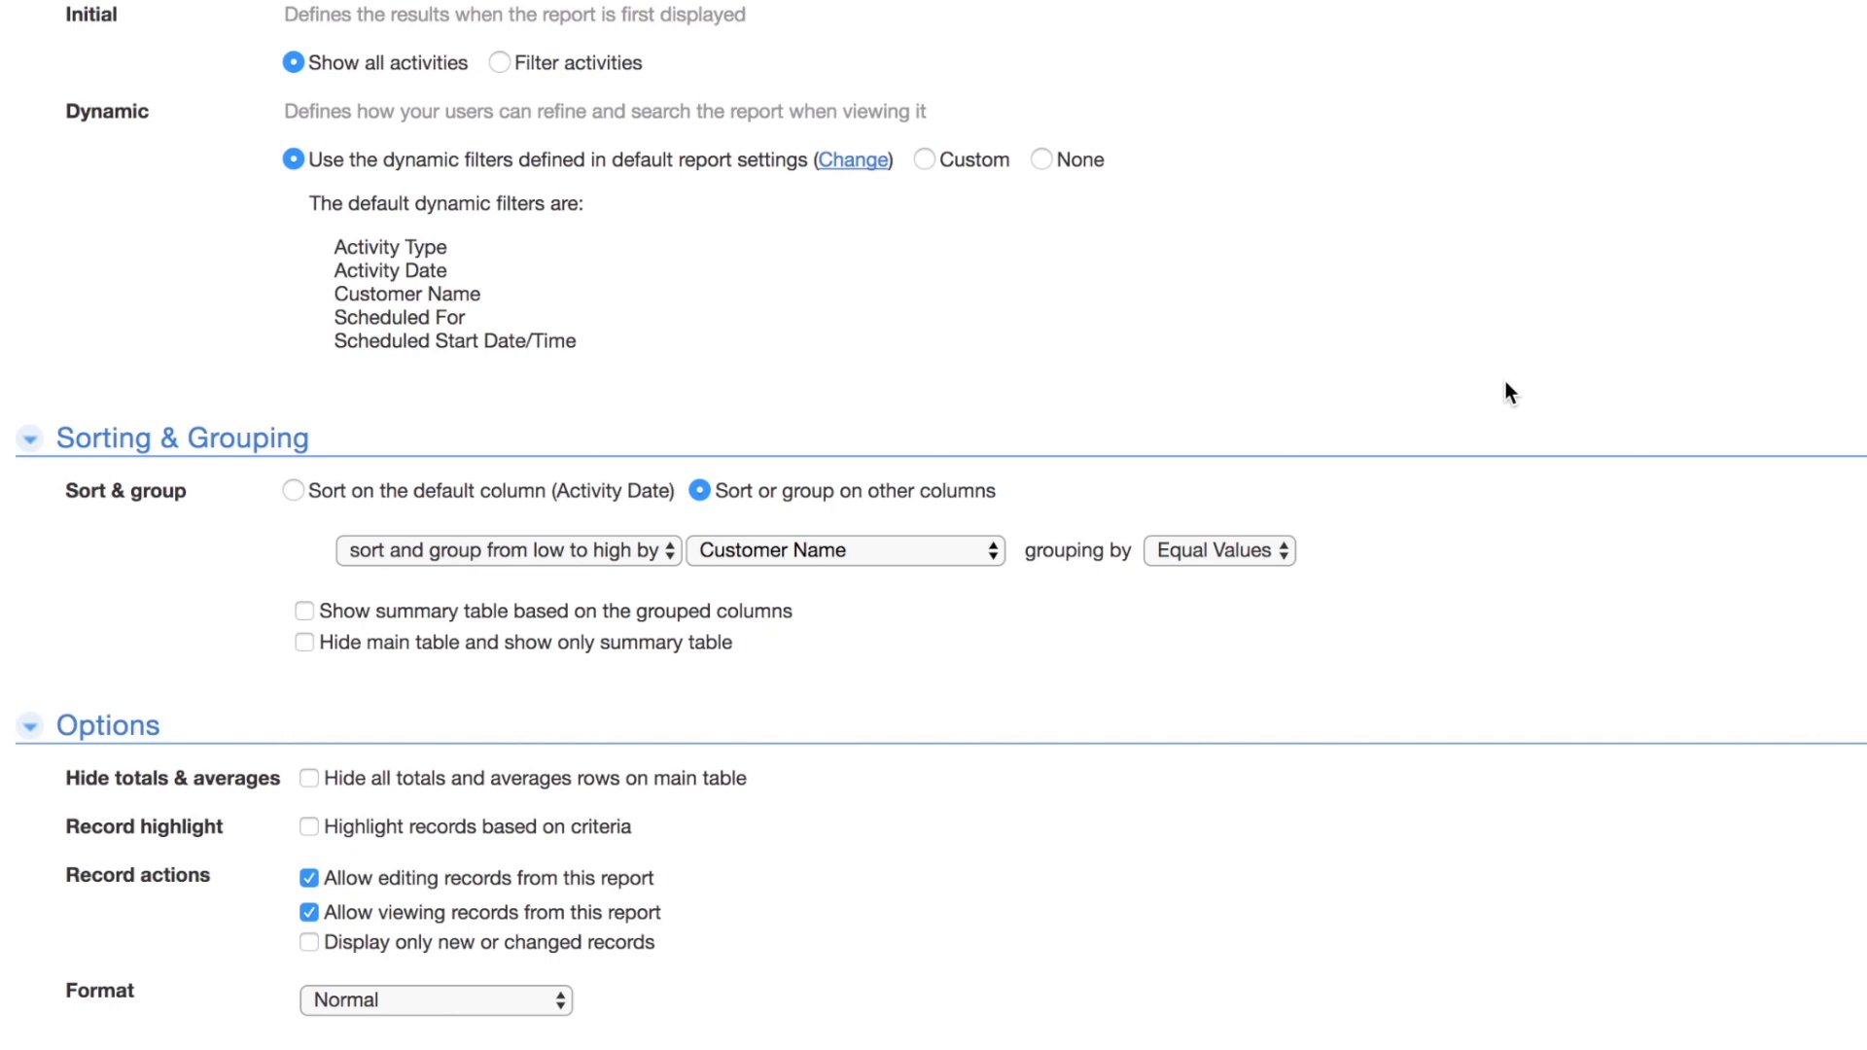
left_click(499, 63)
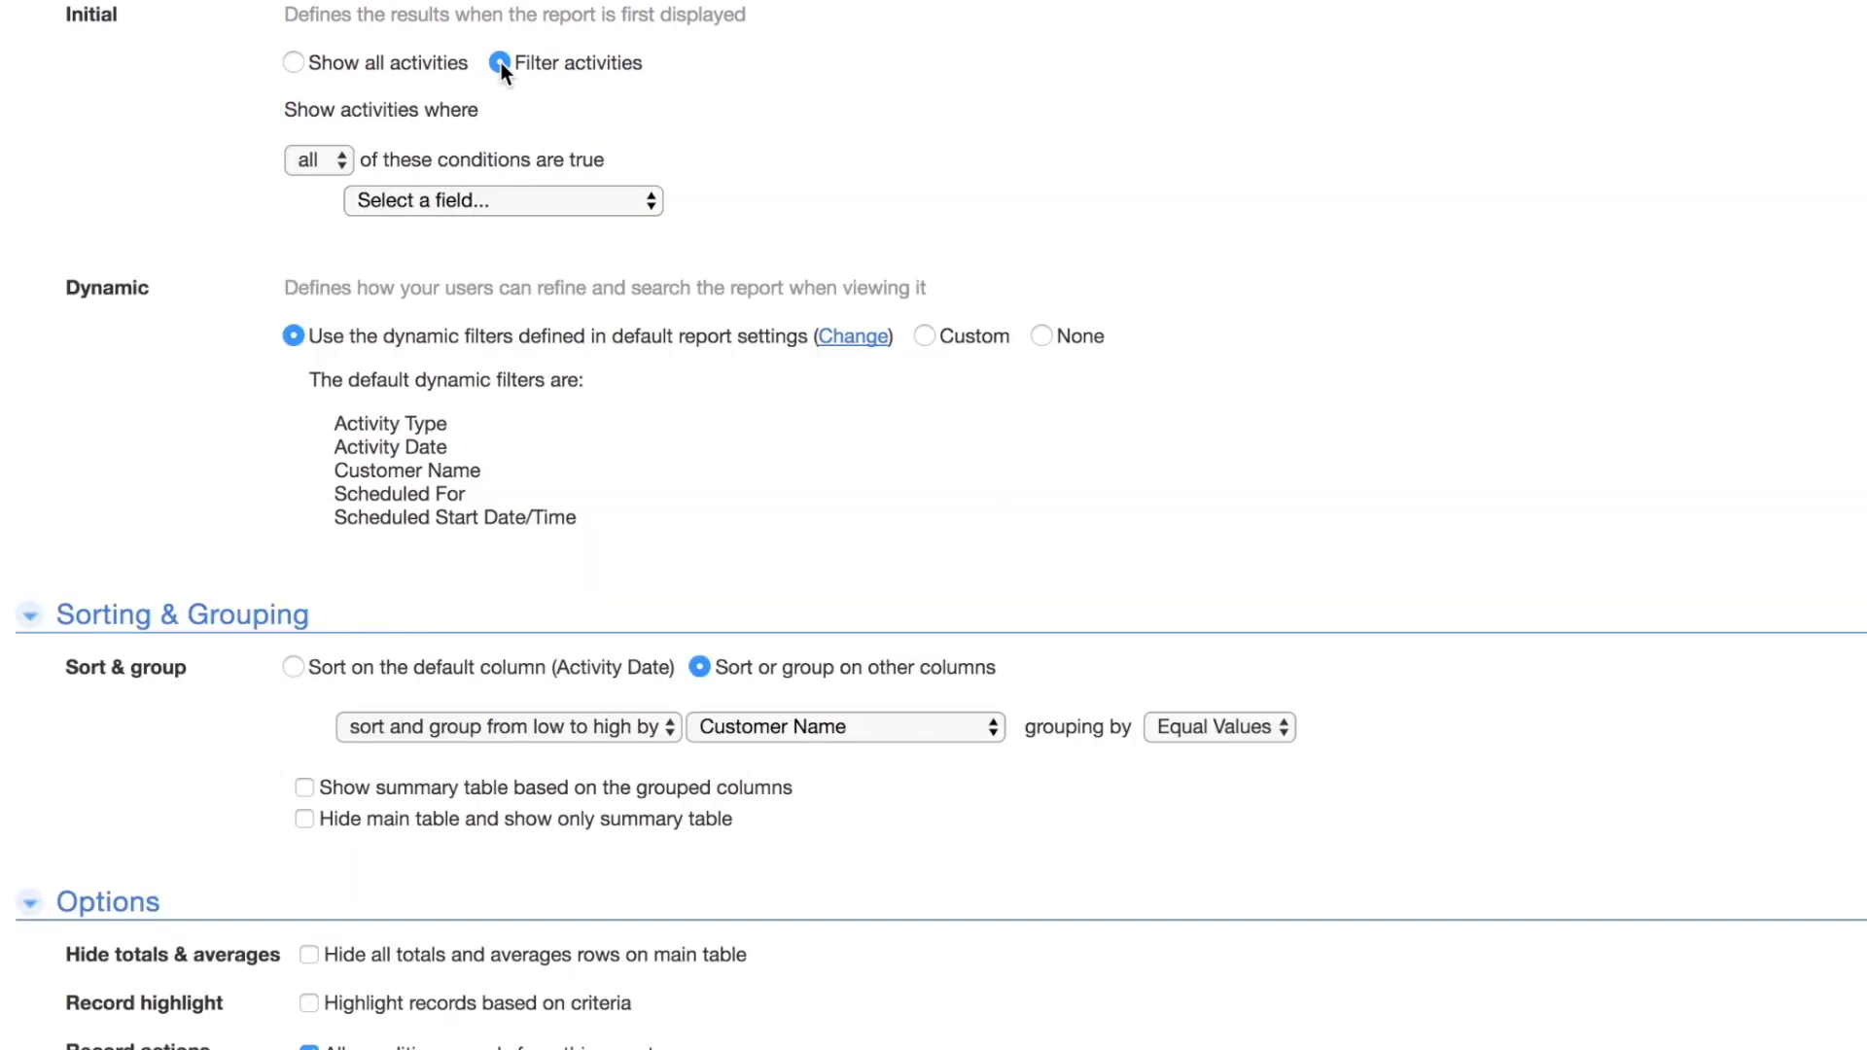
left_click(645, 200)
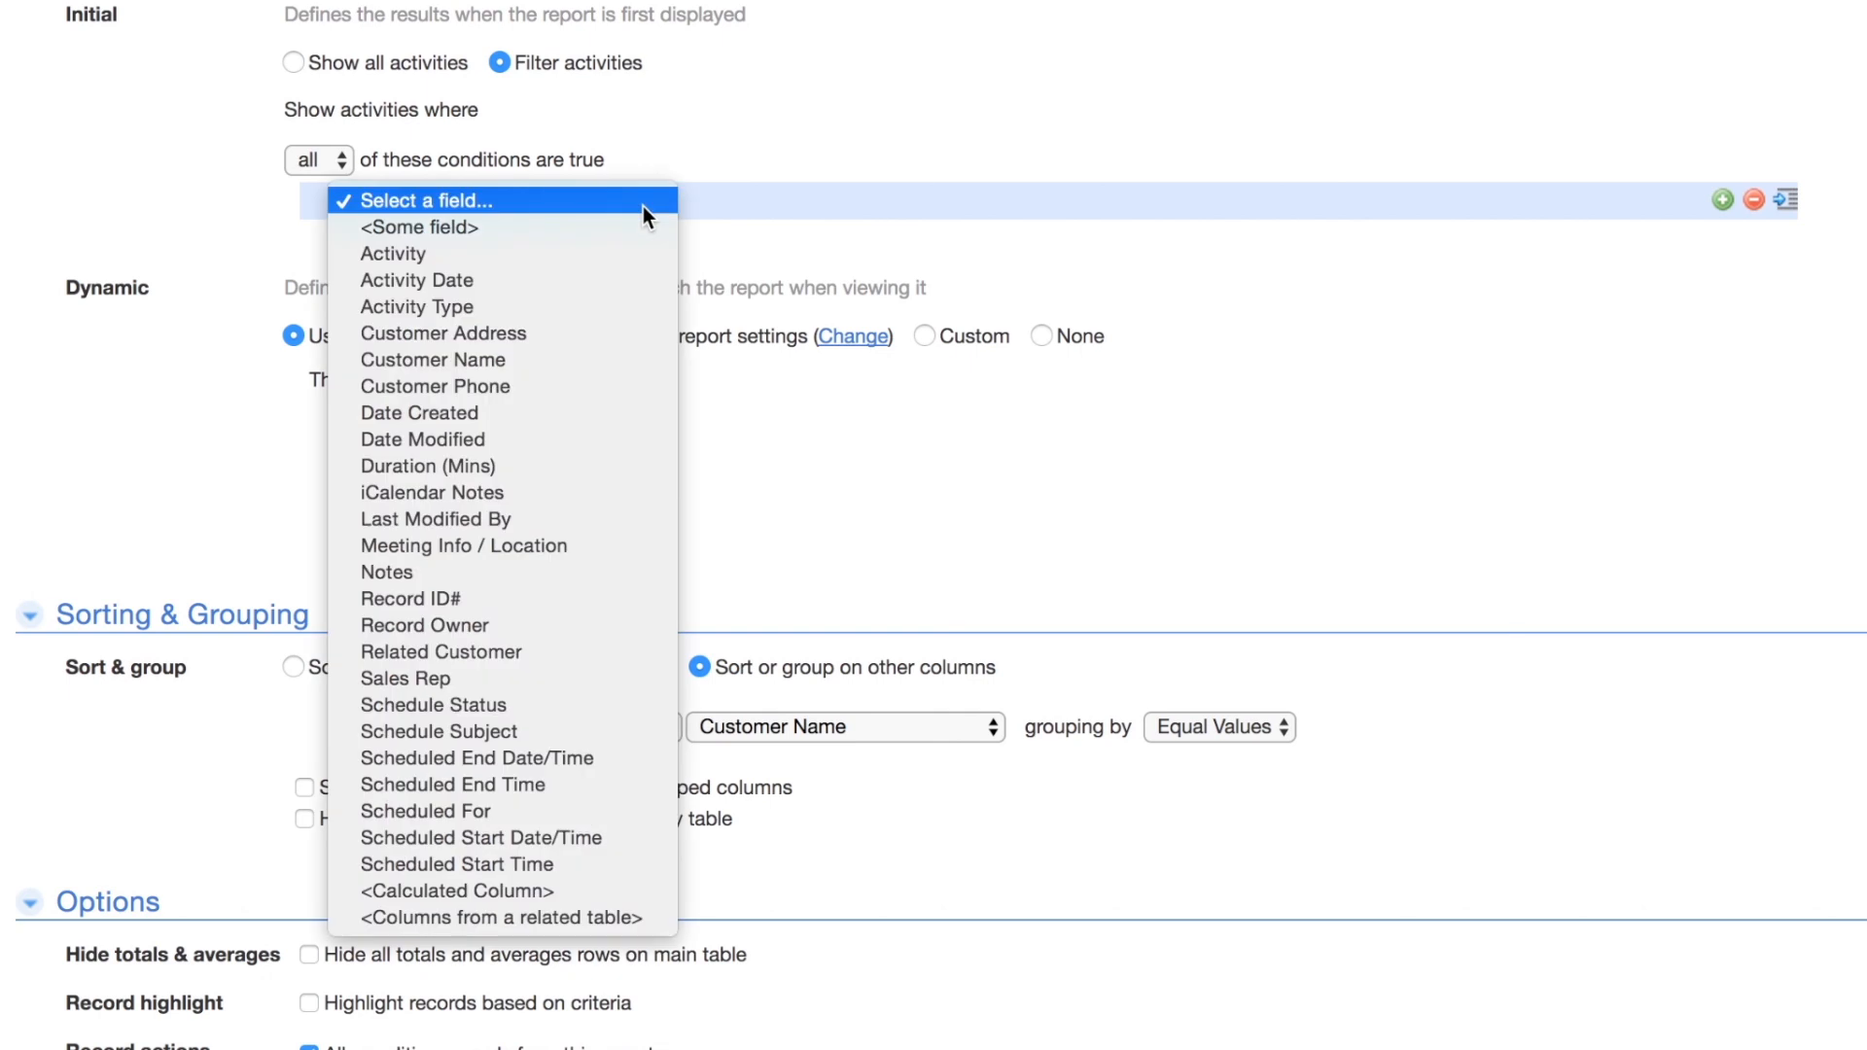
left_click(488, 679)
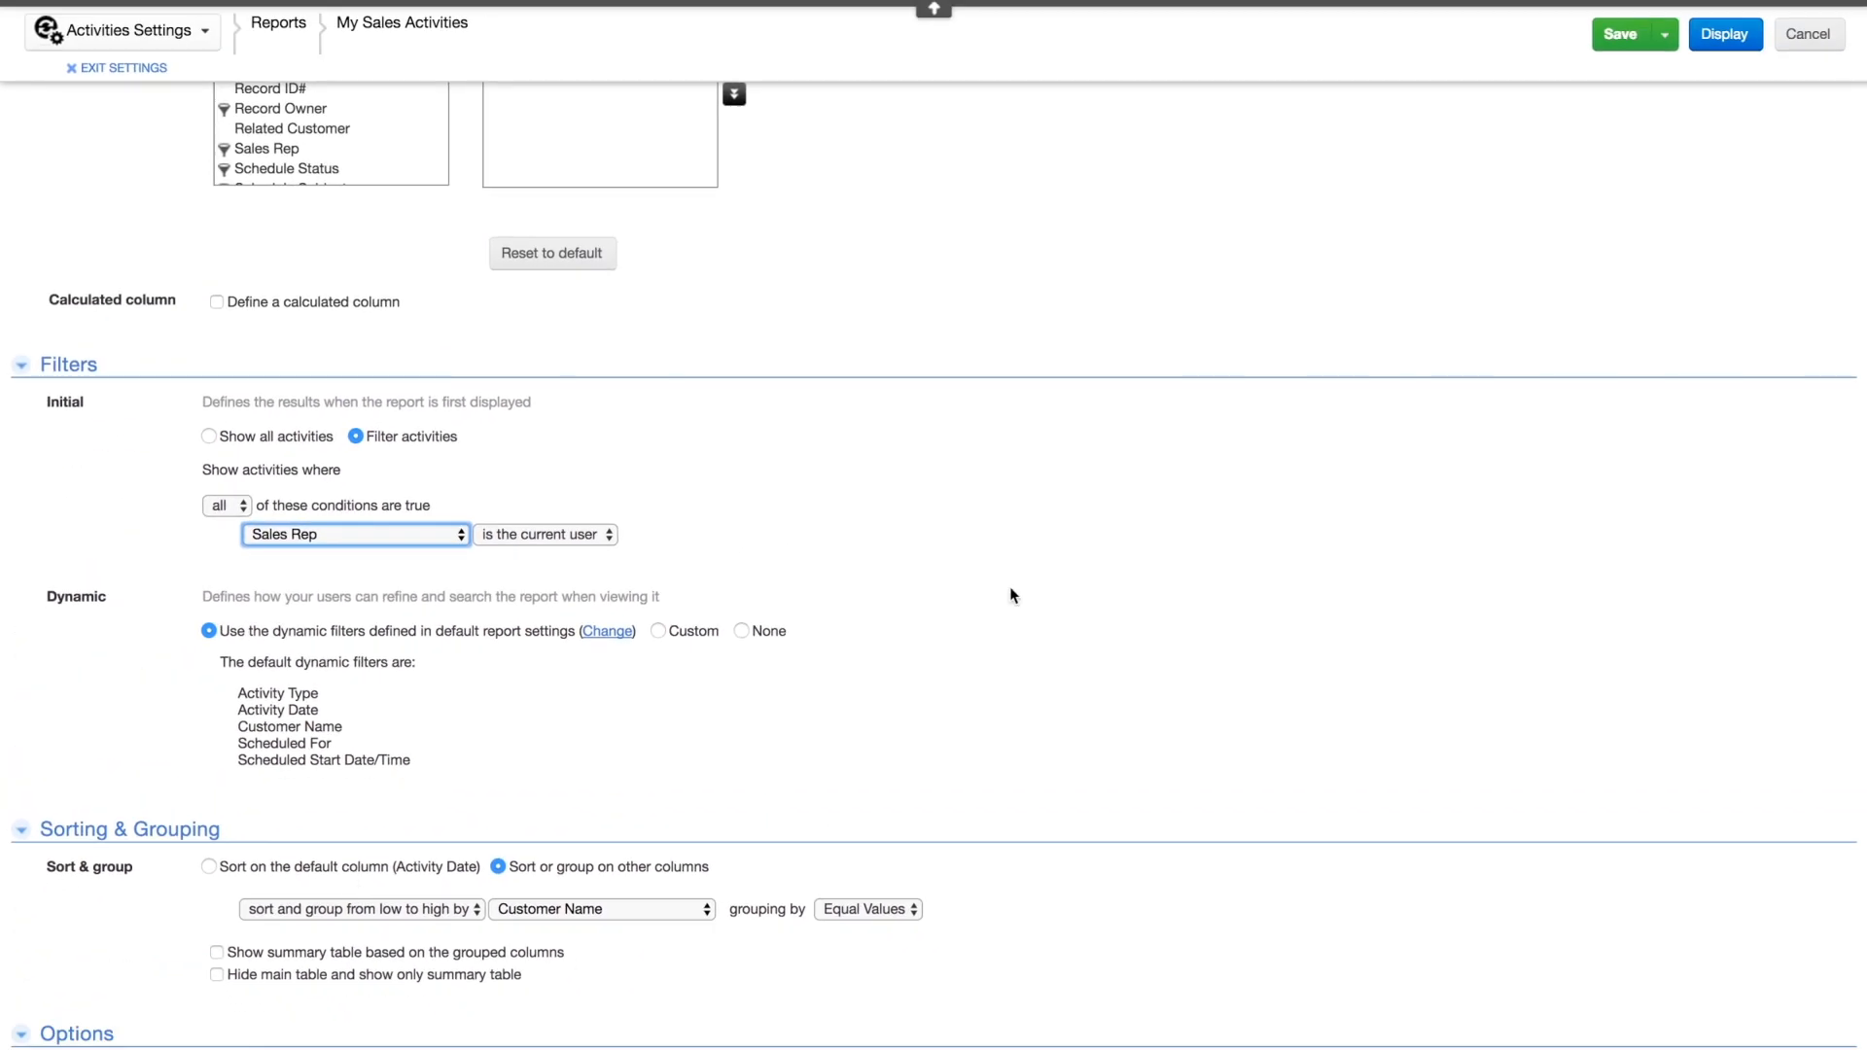
left_click(1622, 40)
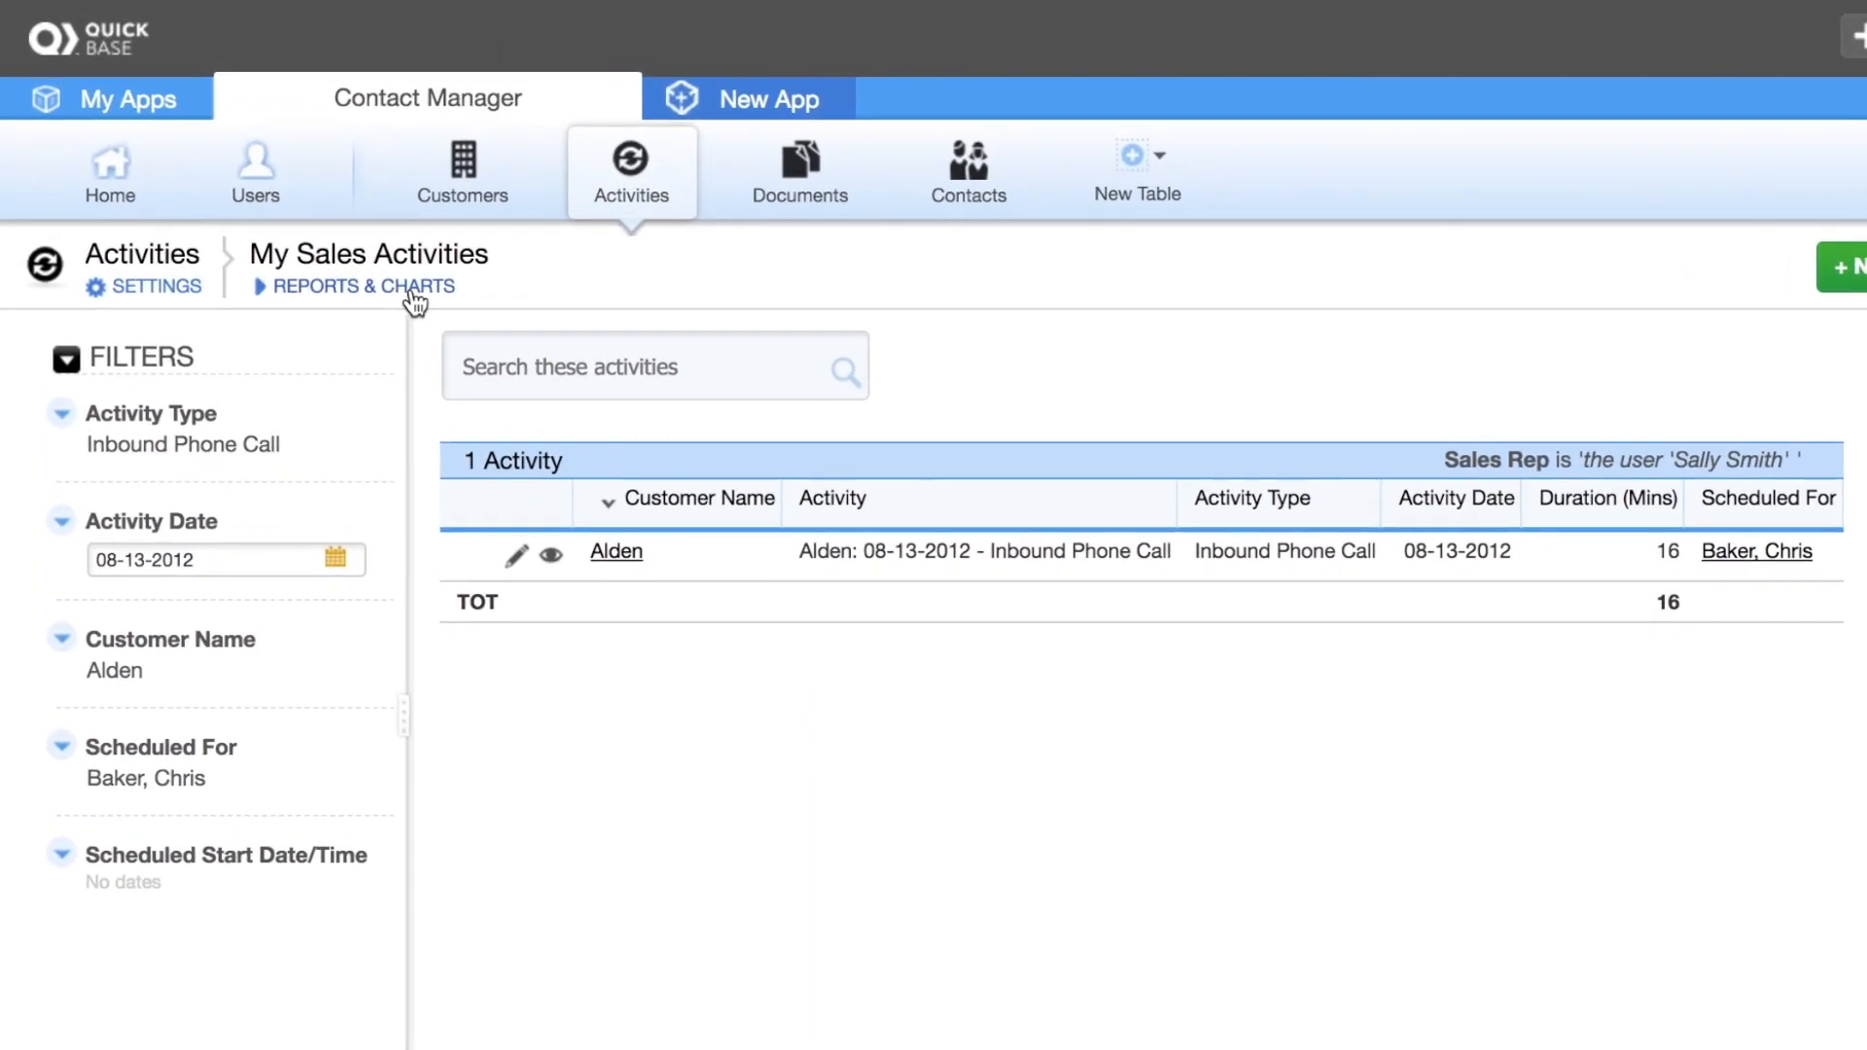
Organize the Activities reports by creating a new group named "Sales" containing Sales Activities by Customer and My Sales Activities.
left_click(413, 288)
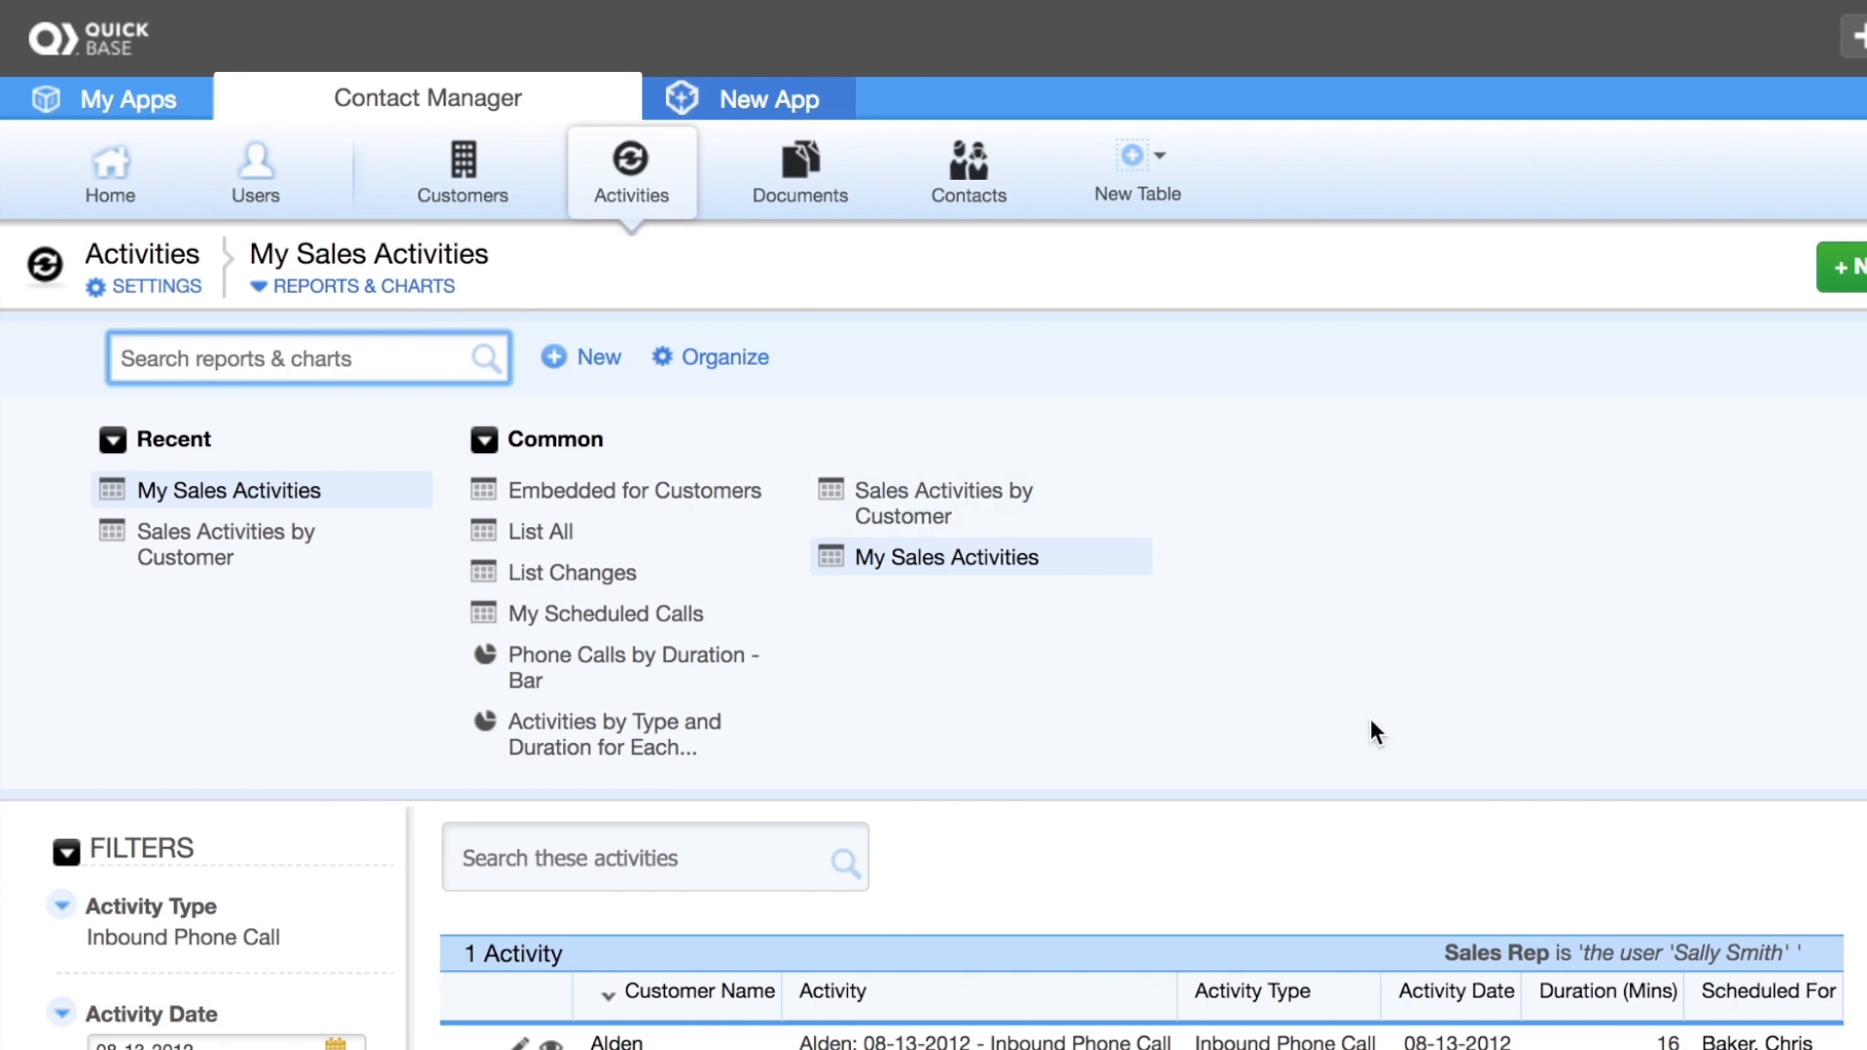
left_click(754, 365)
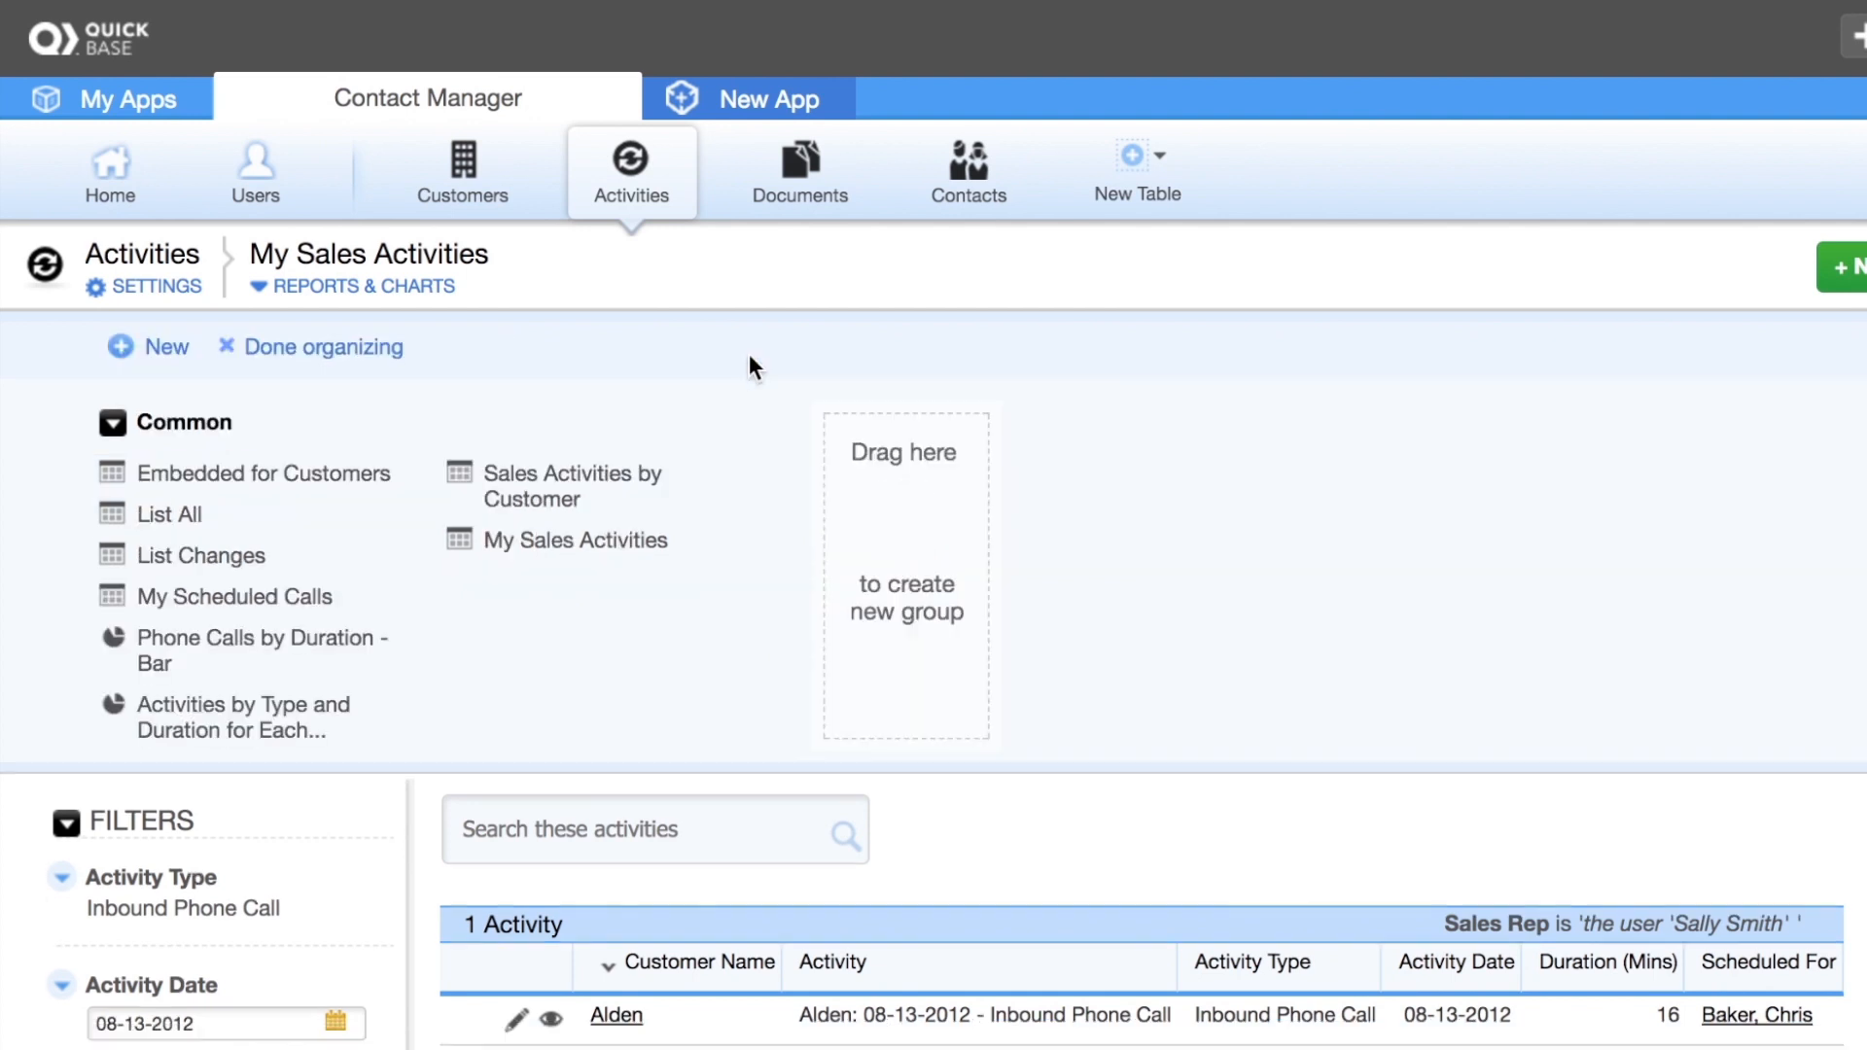
left_click_drag(477, 491, 892, 472)
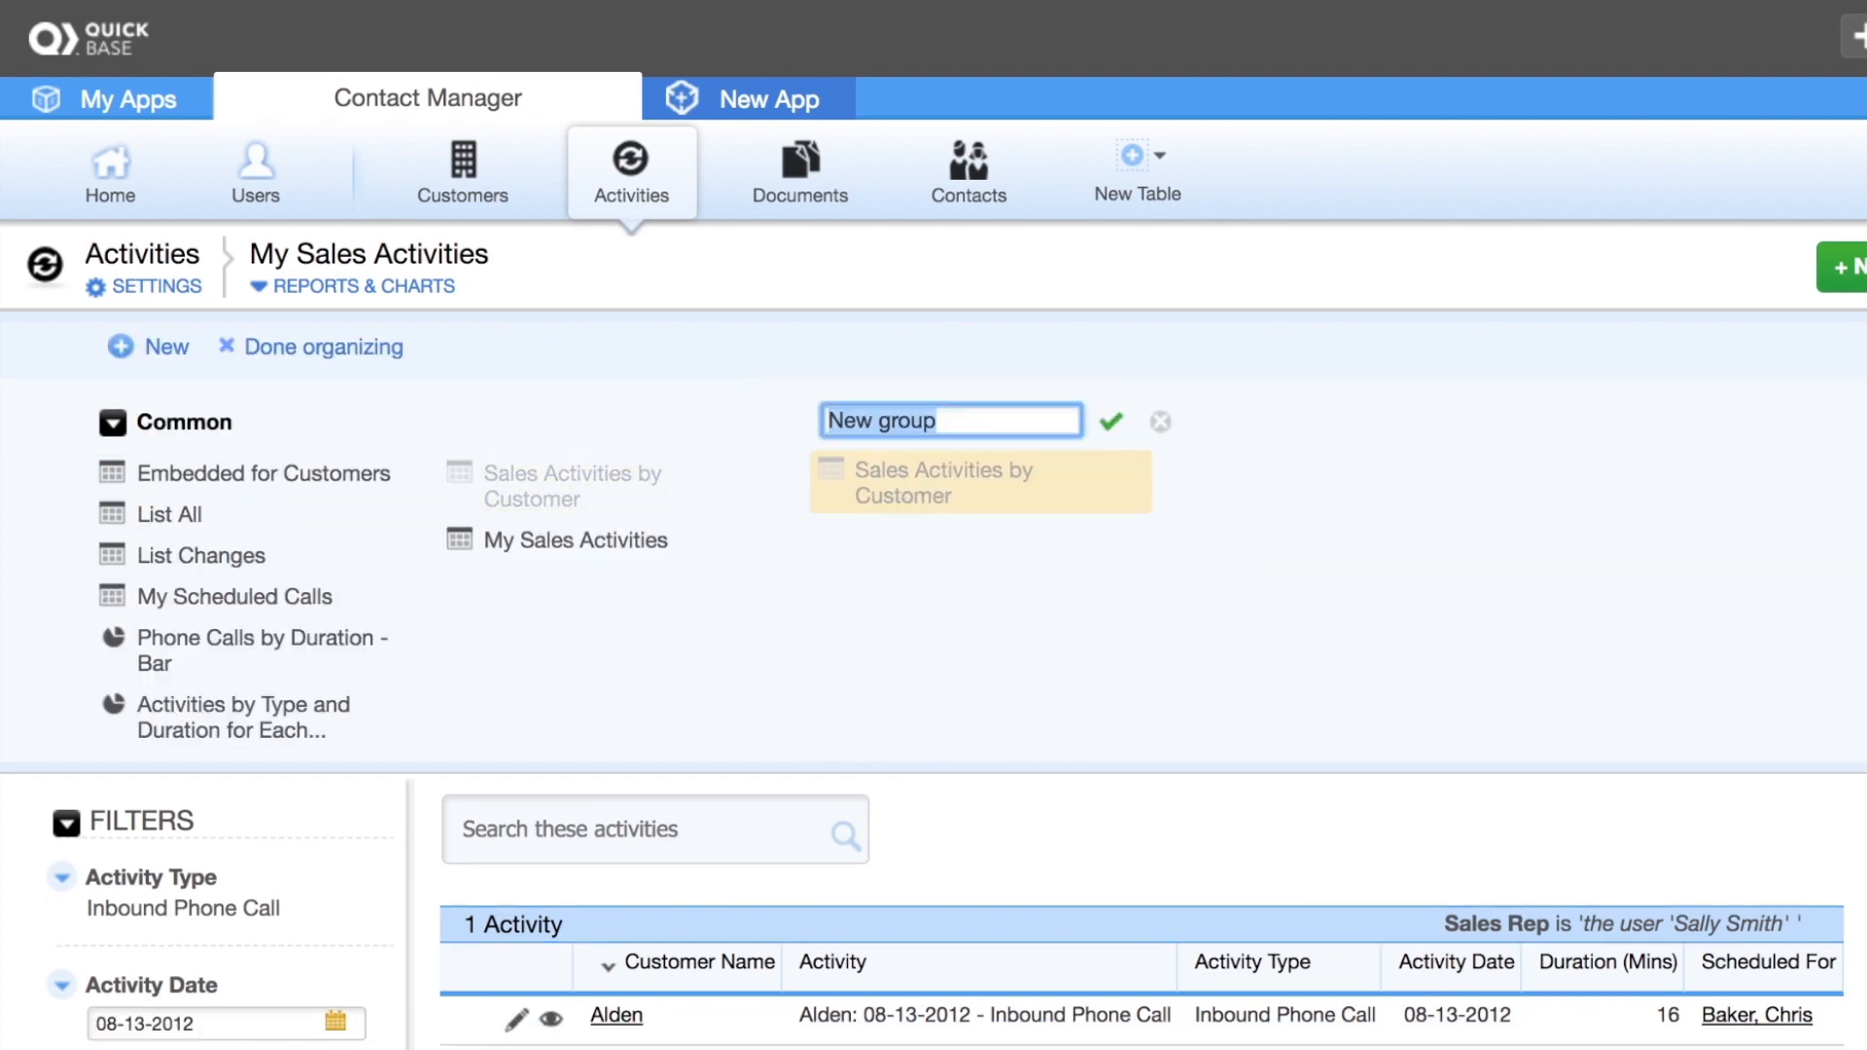
type("Sales")
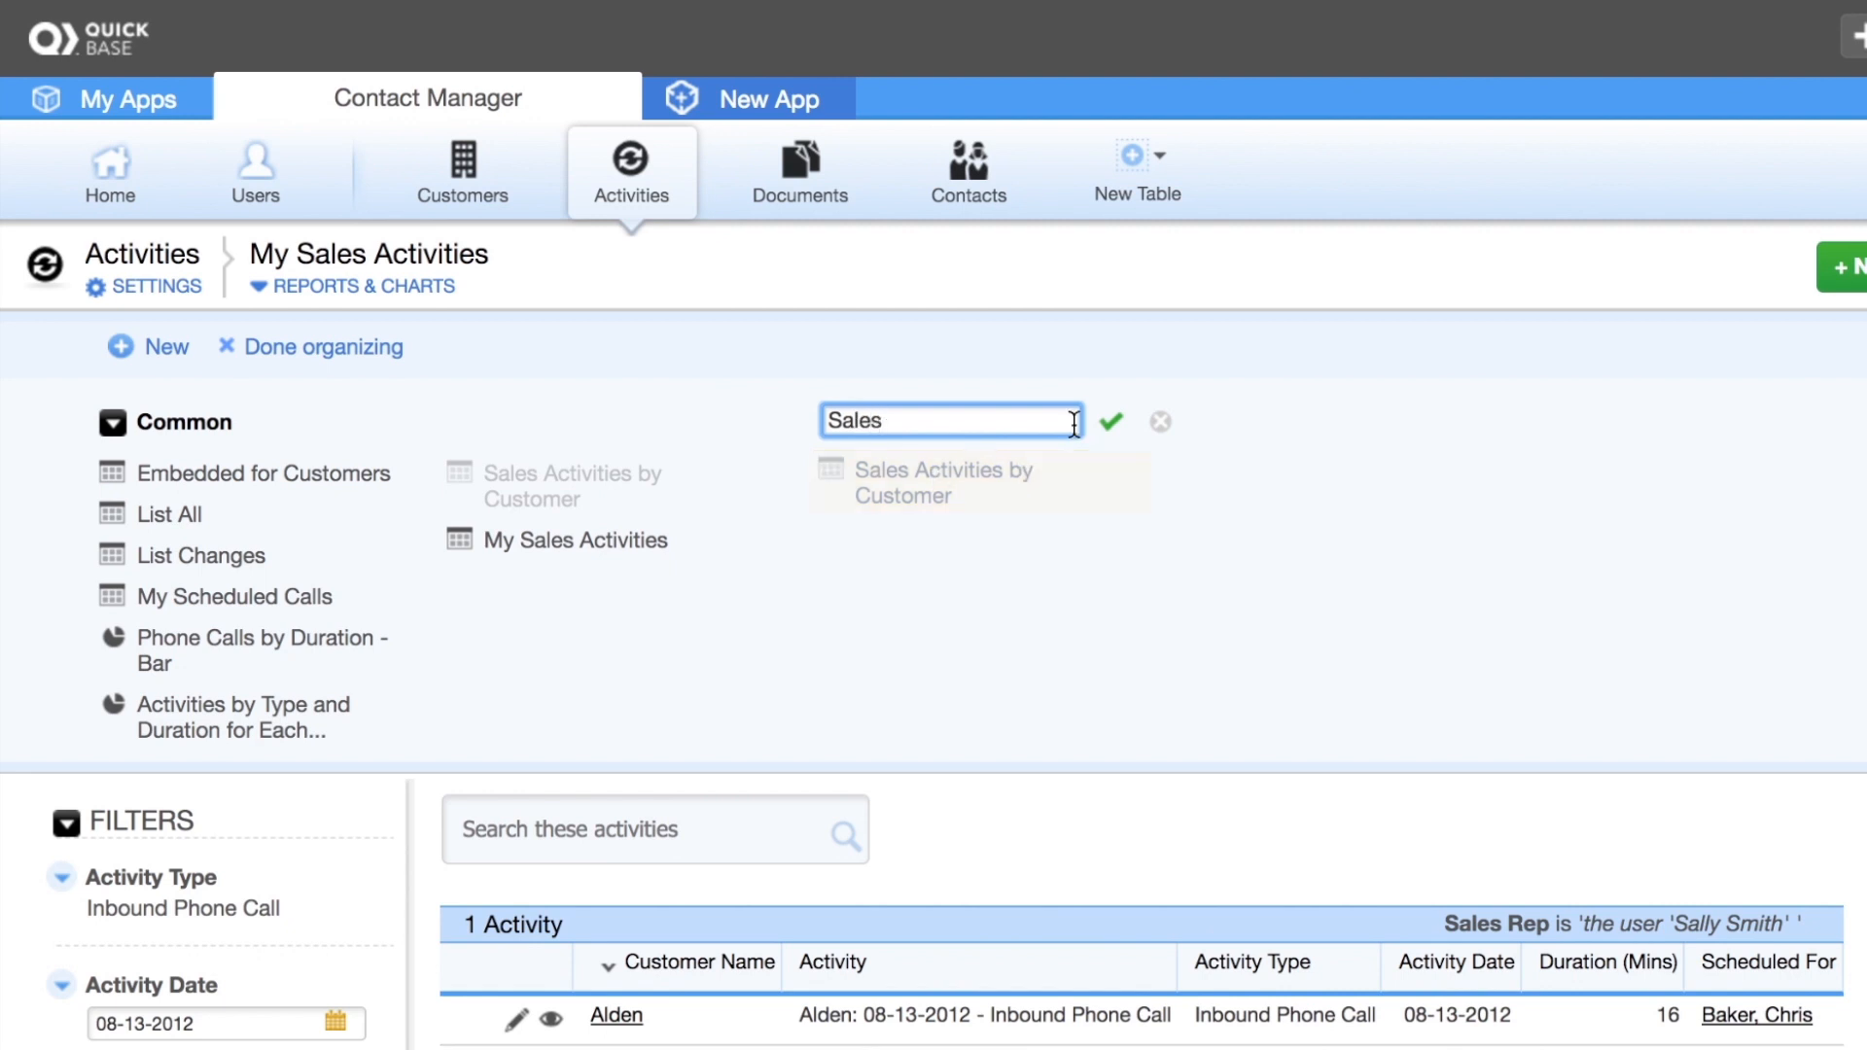
left_click(1112, 422)
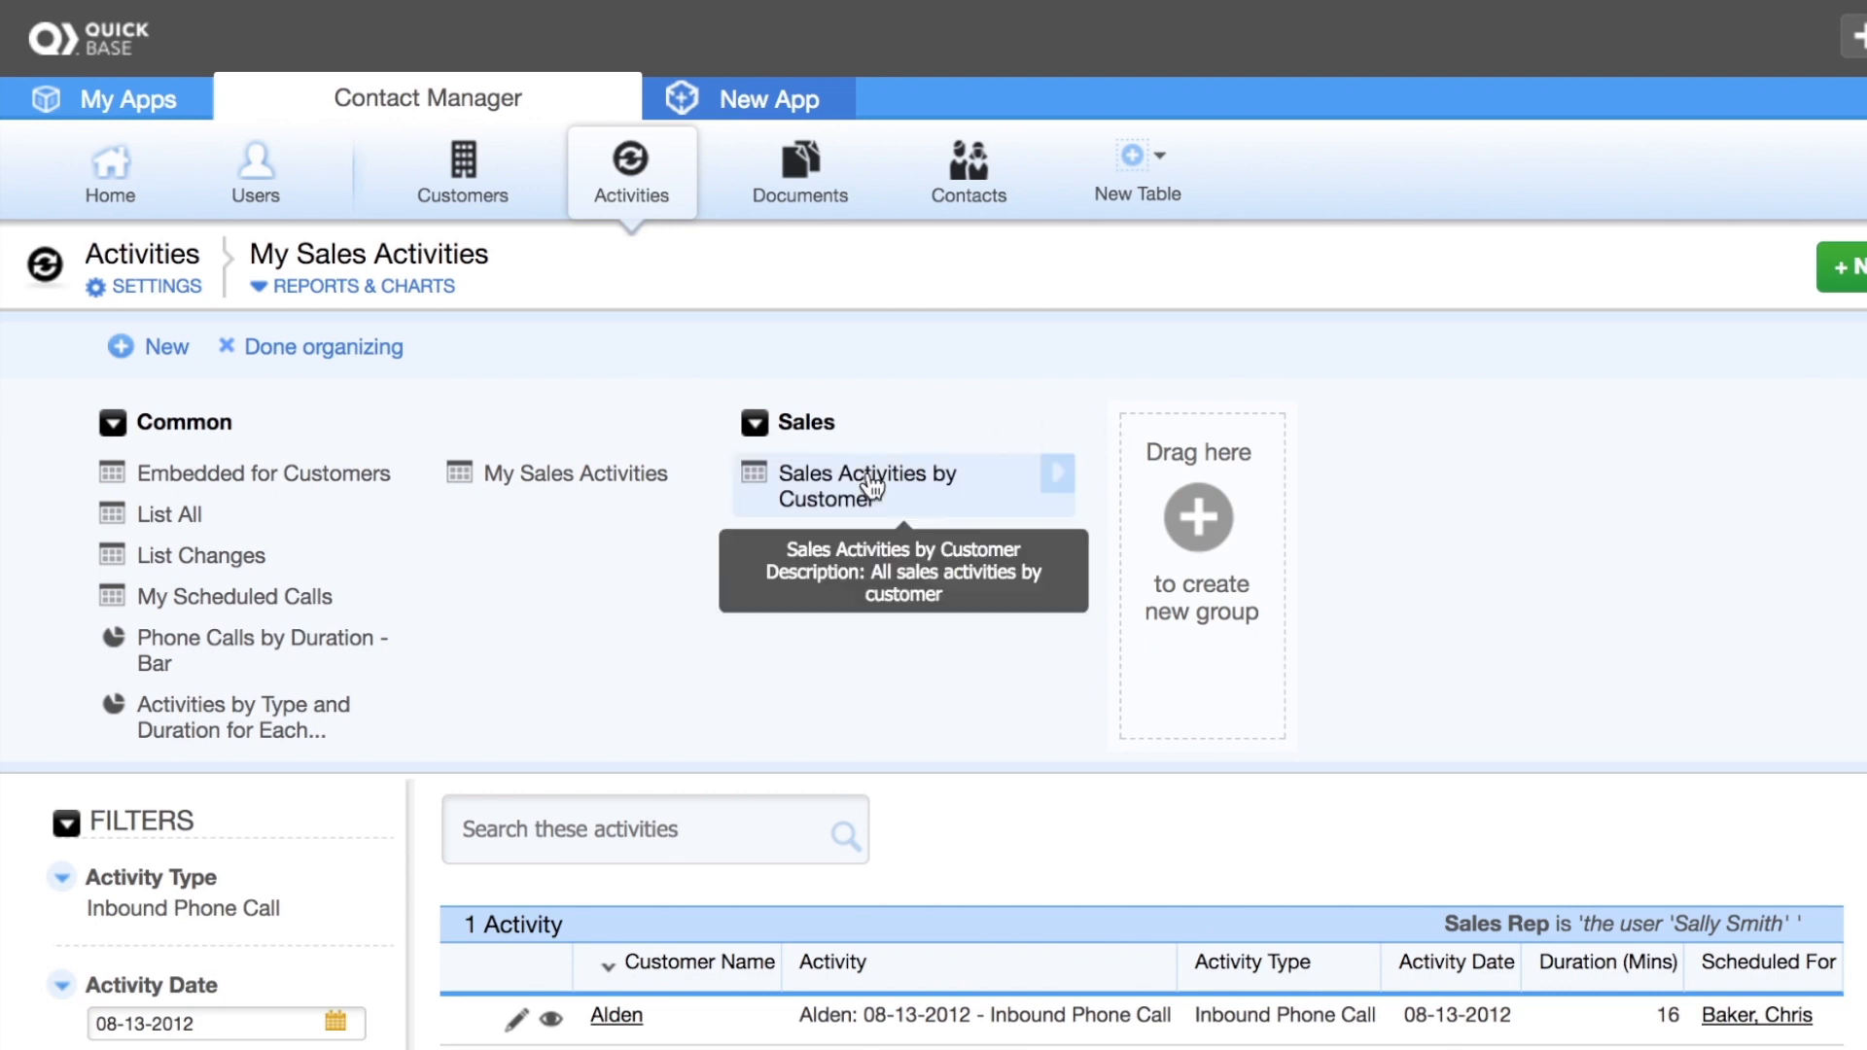
left_click_drag(540, 481, 796, 543)
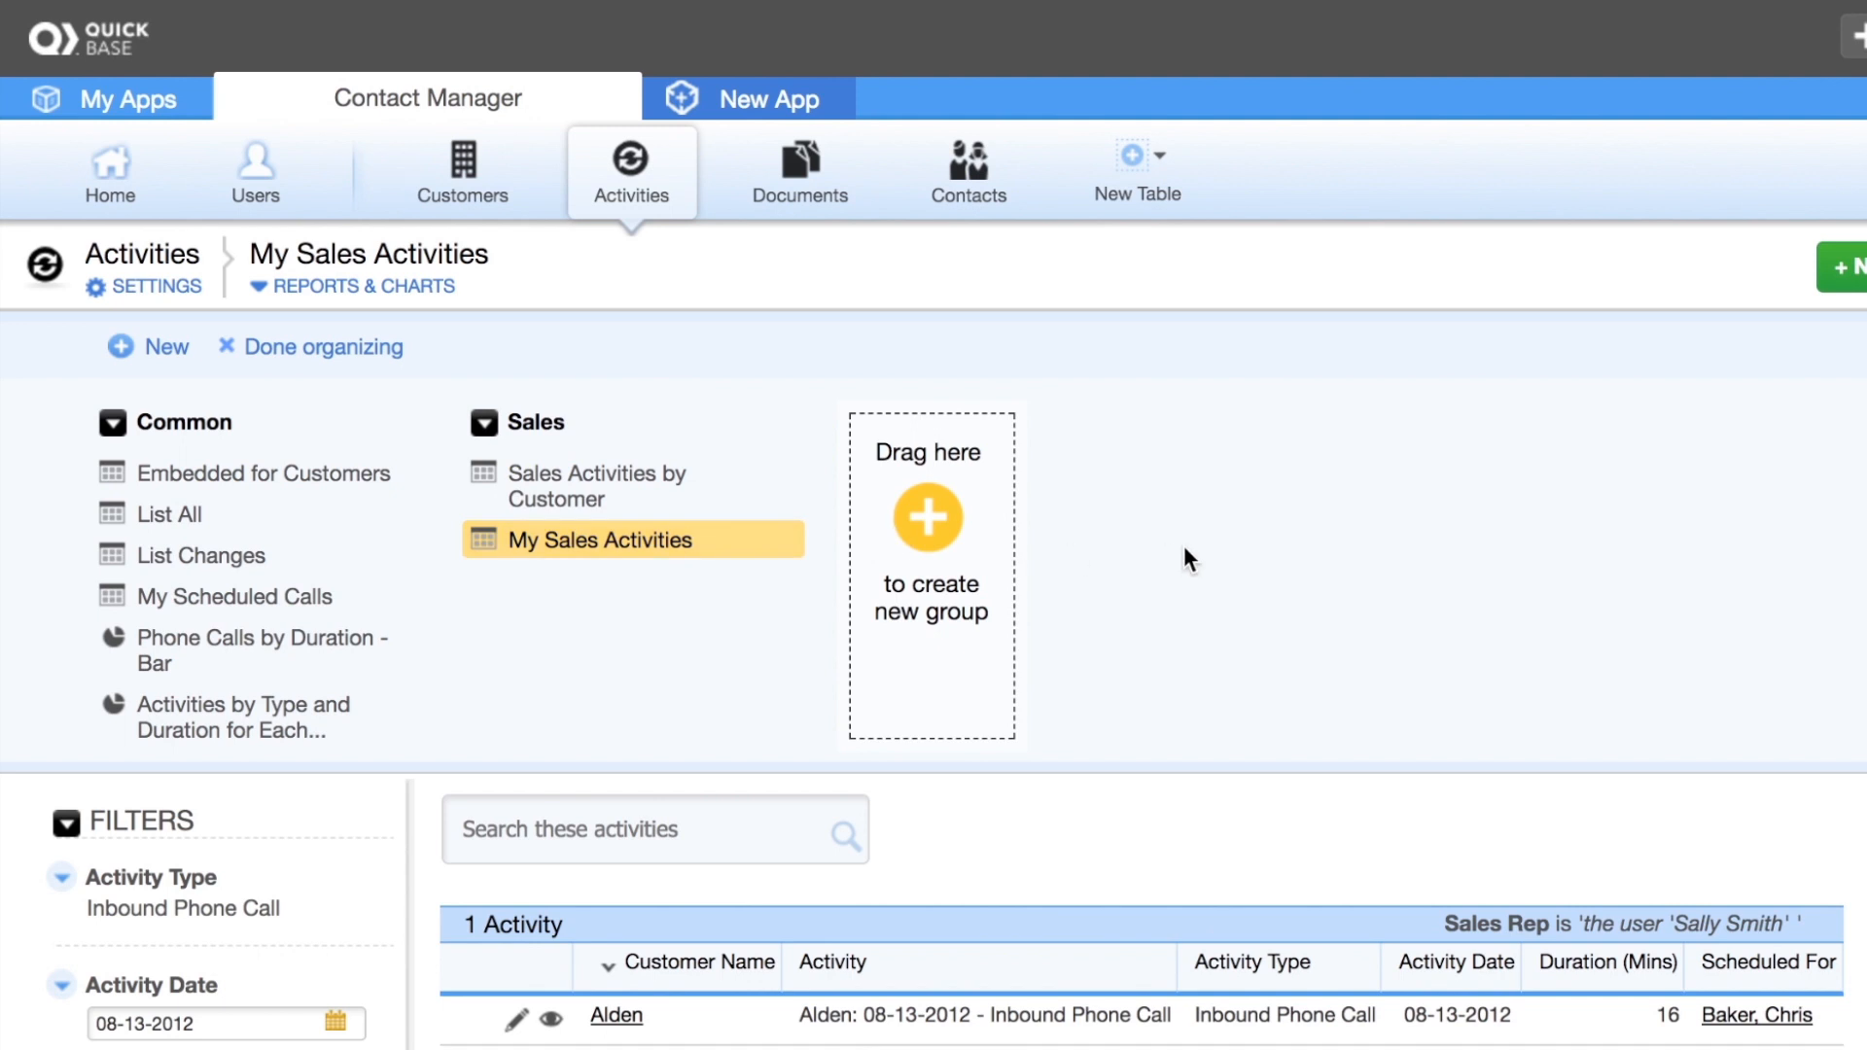